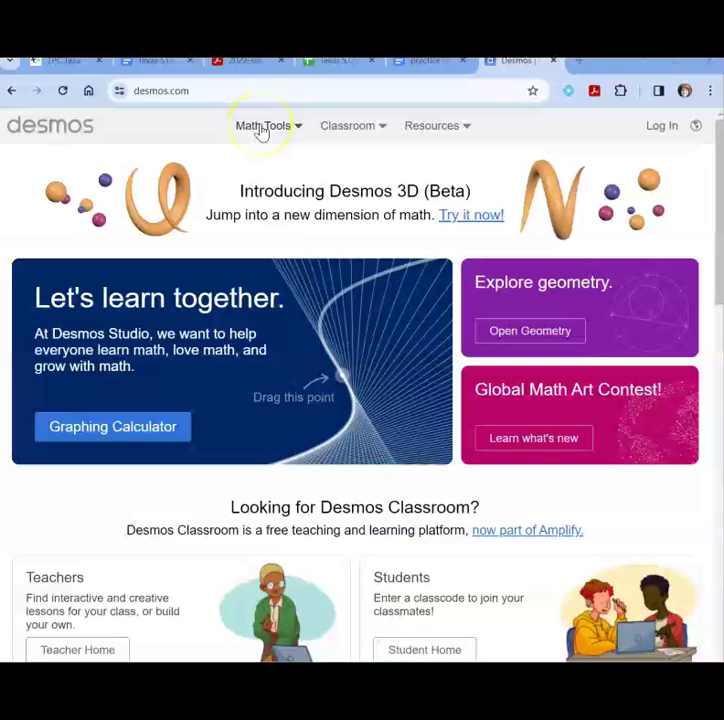
- Start a Test Practice session for the Texas (STAAR) assessment with the Grade 8, EOC (Math) graphing calculator
click(259, 128)
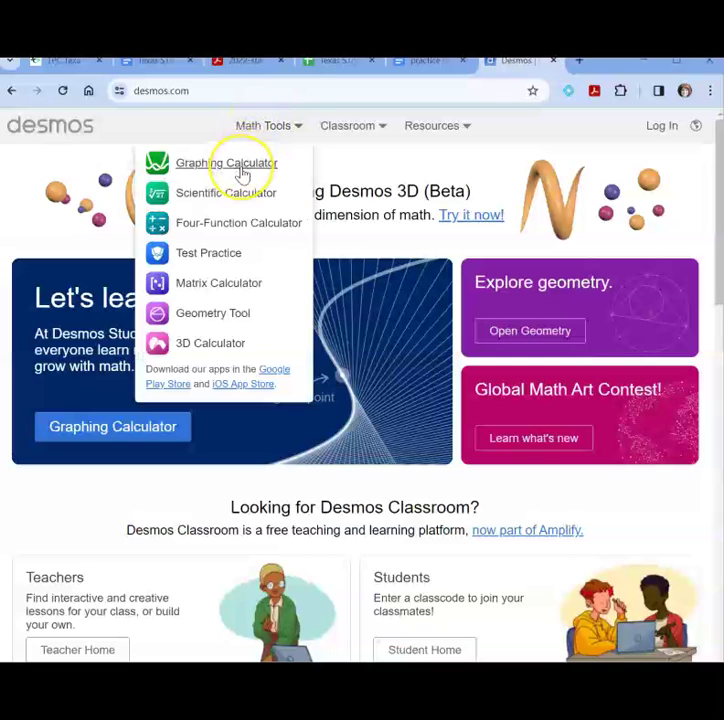
click(228, 255)
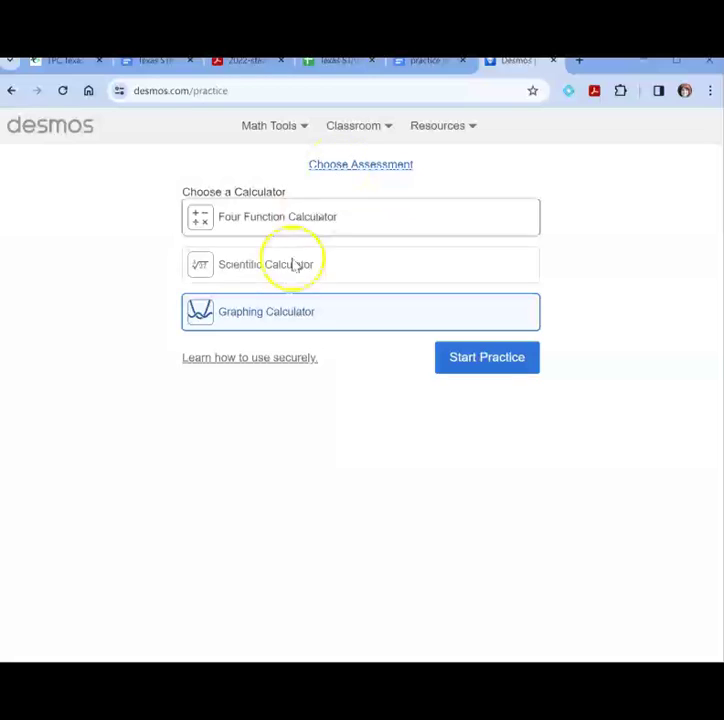
click(389, 170)
scroll(359, 317, down, 5)
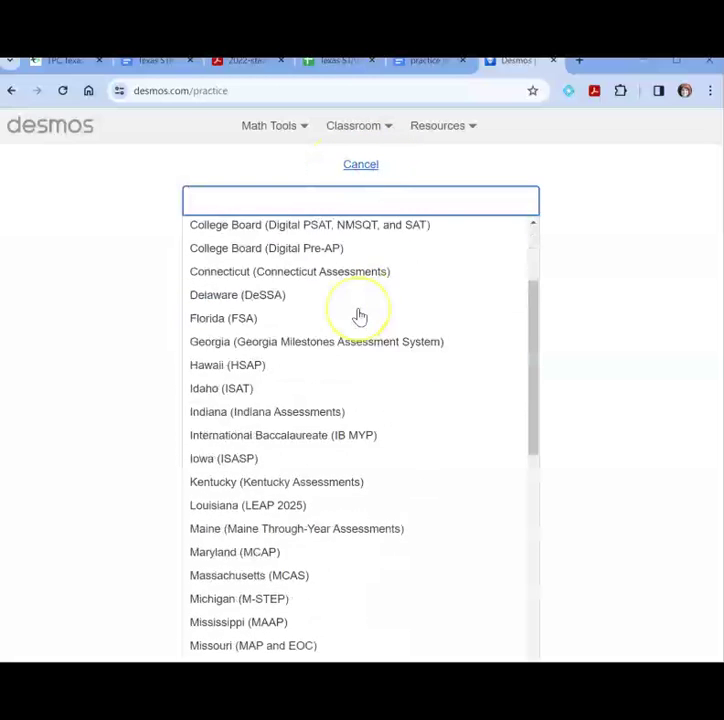
scroll(359, 317, down, 1)
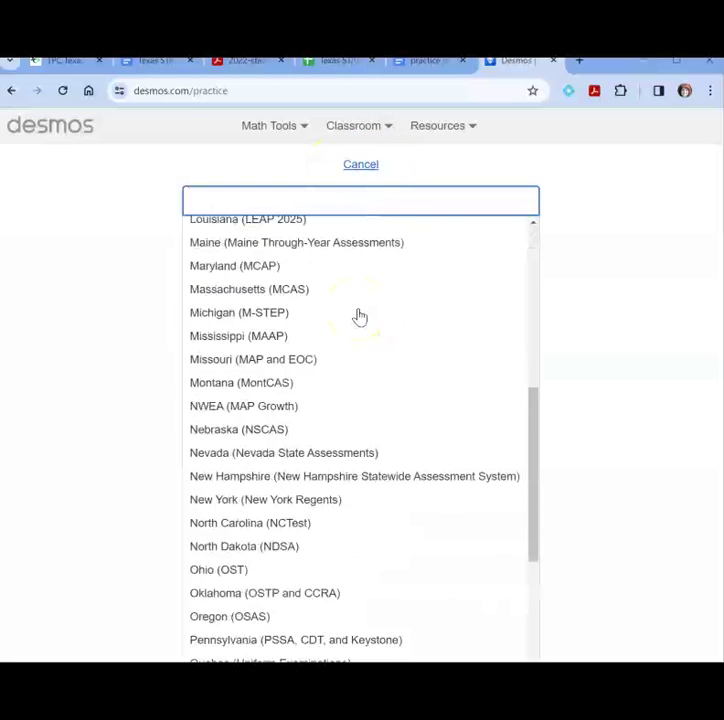
scroll(359, 317, down, 4)
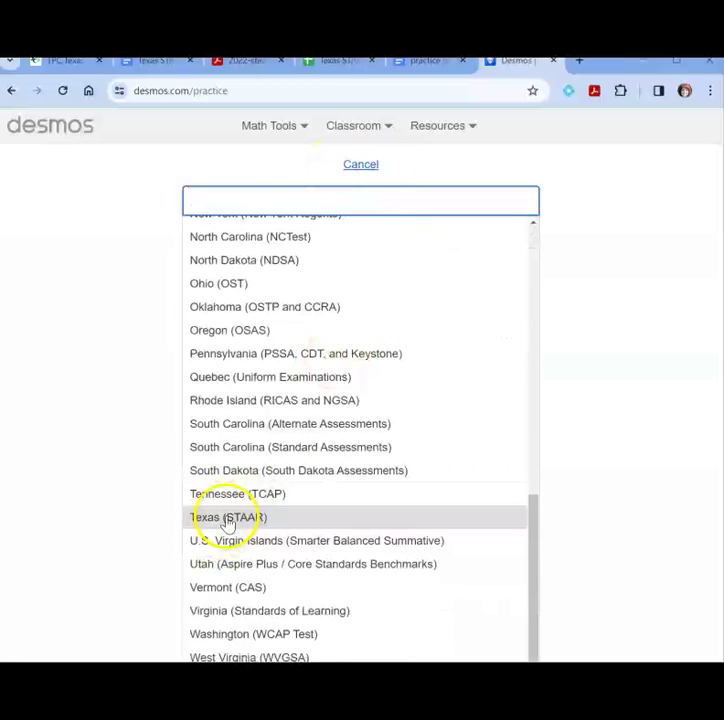
click(229, 520)
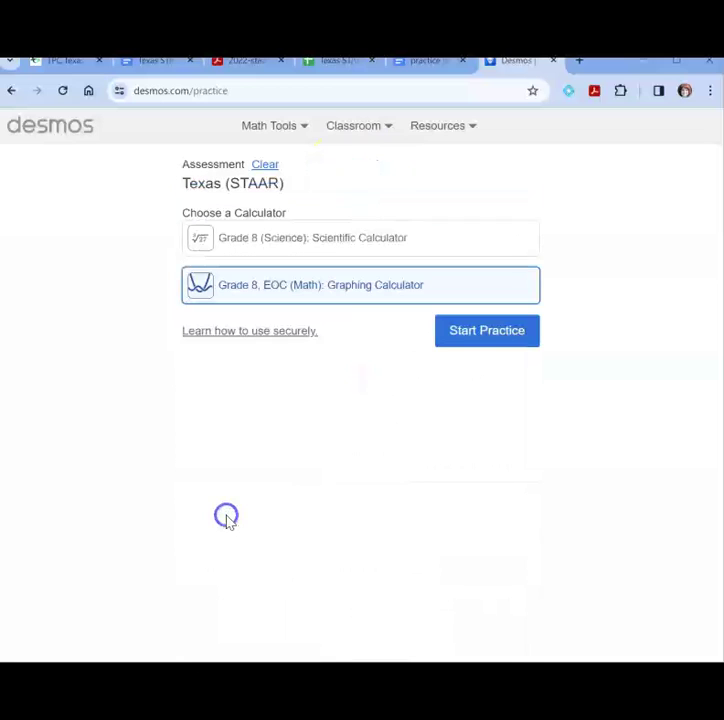
click(486, 331)
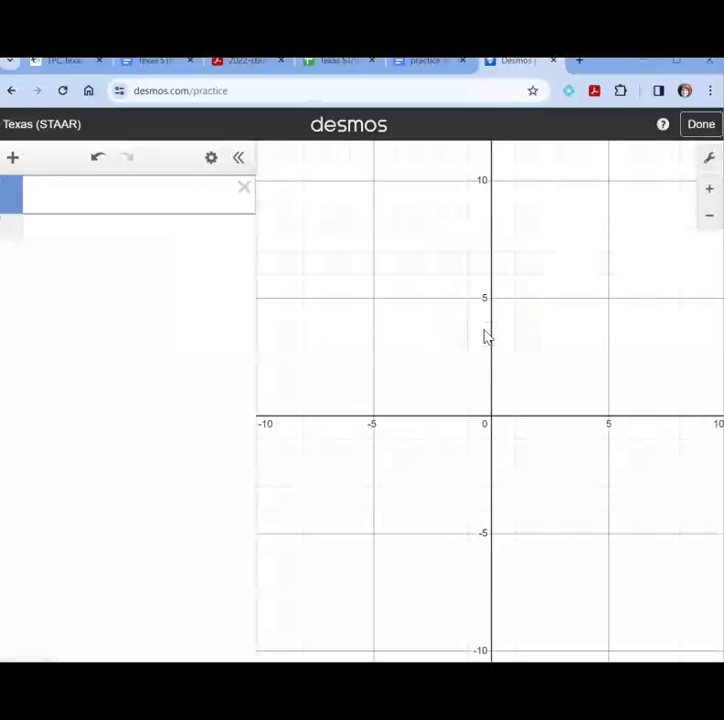
click(240, 289)
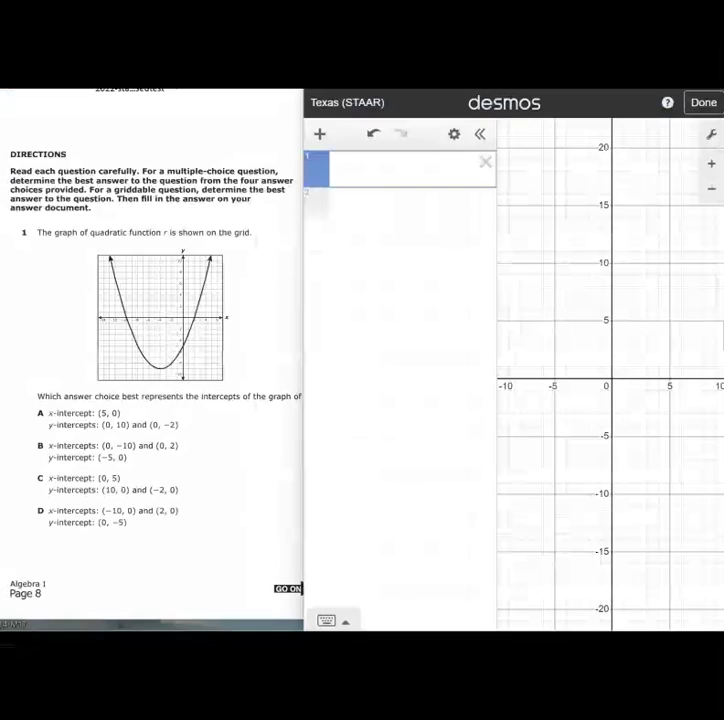
- Set the graph's x-axis range from -14 to 6 and label the axis x
click(708, 143)
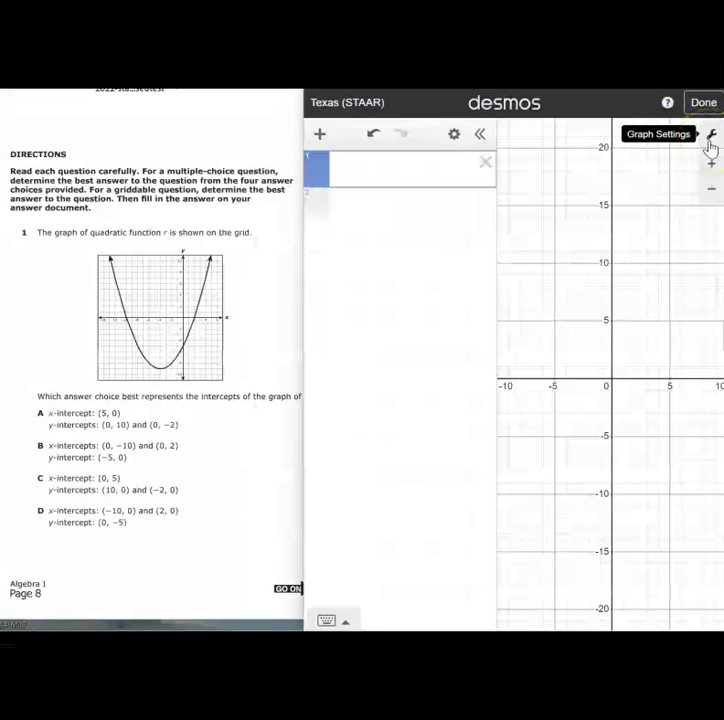
click(714, 141)
click(714, 139)
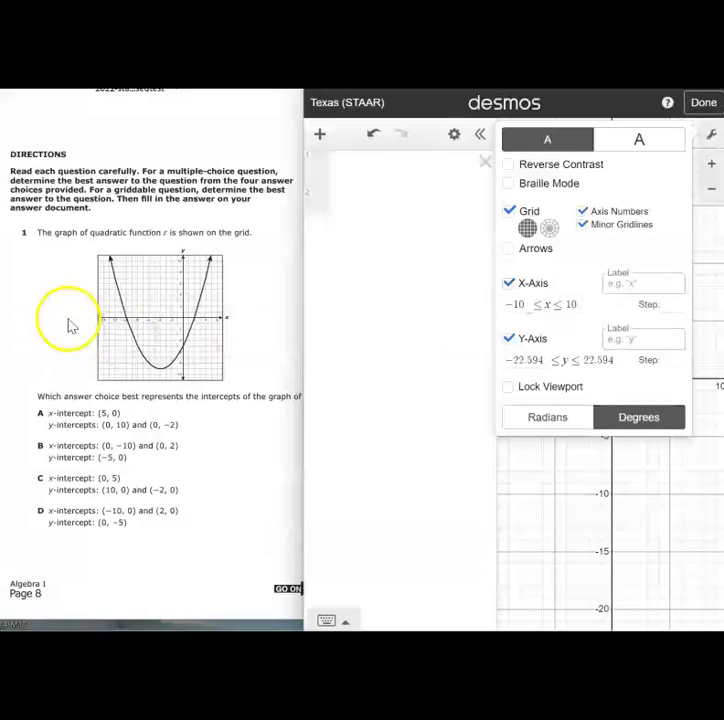
click(523, 305)
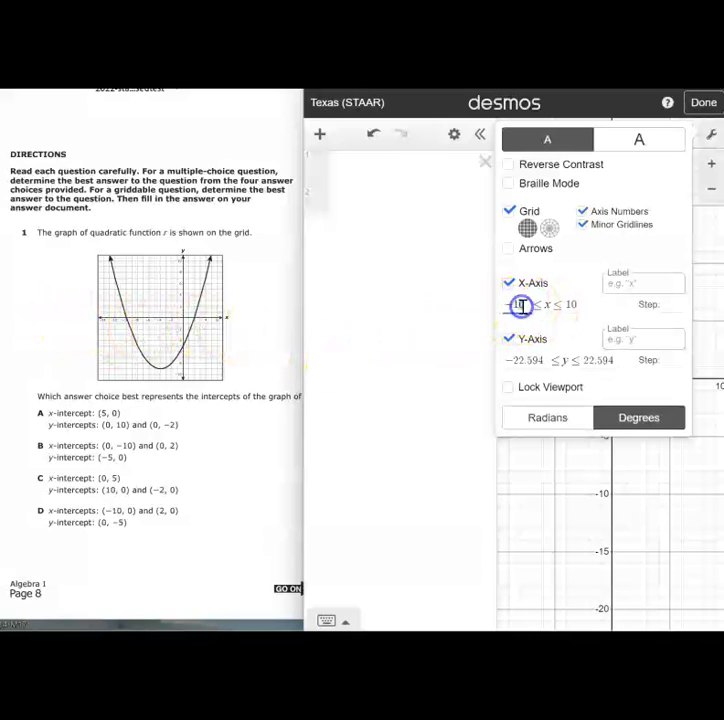
key(BackSpace)
text(4)
click(566, 306)
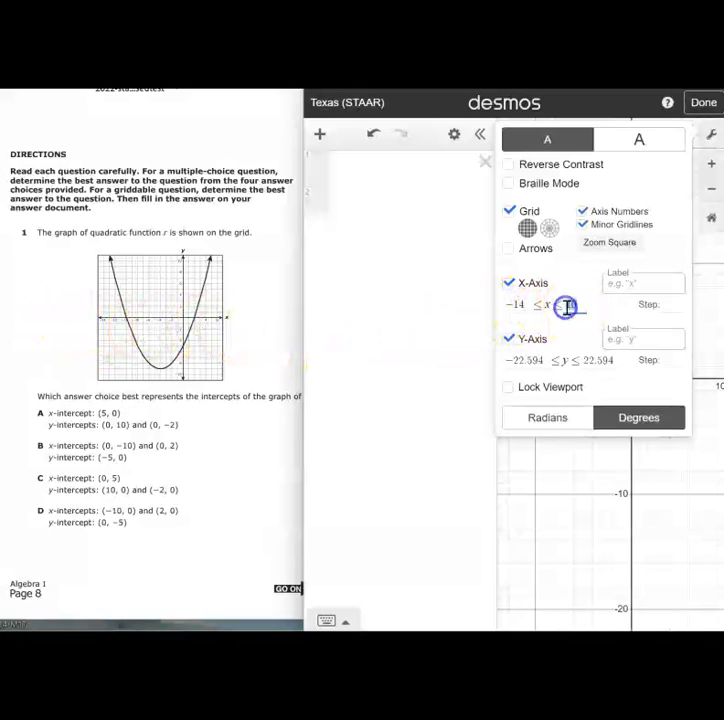
key(BackSpace)
key(BackSpace)
text(6)
click(642, 285)
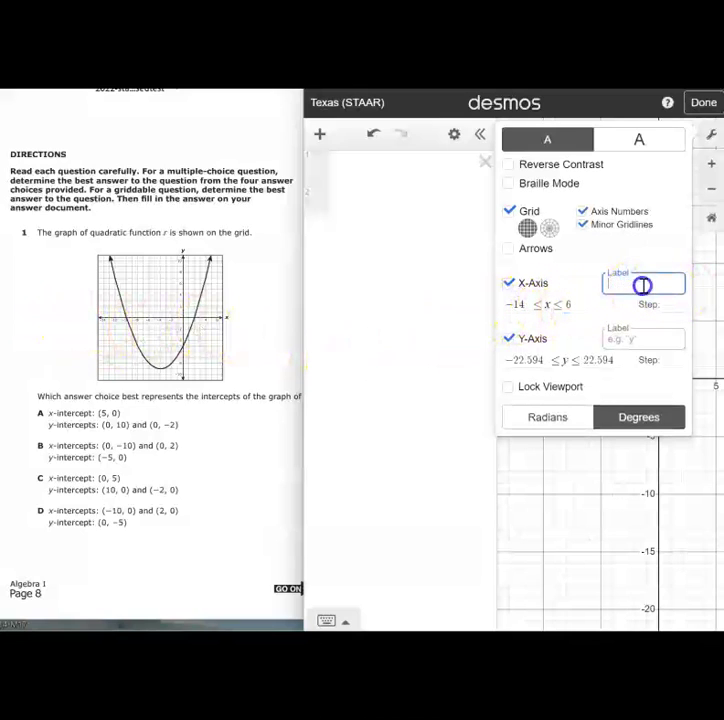
text(x)
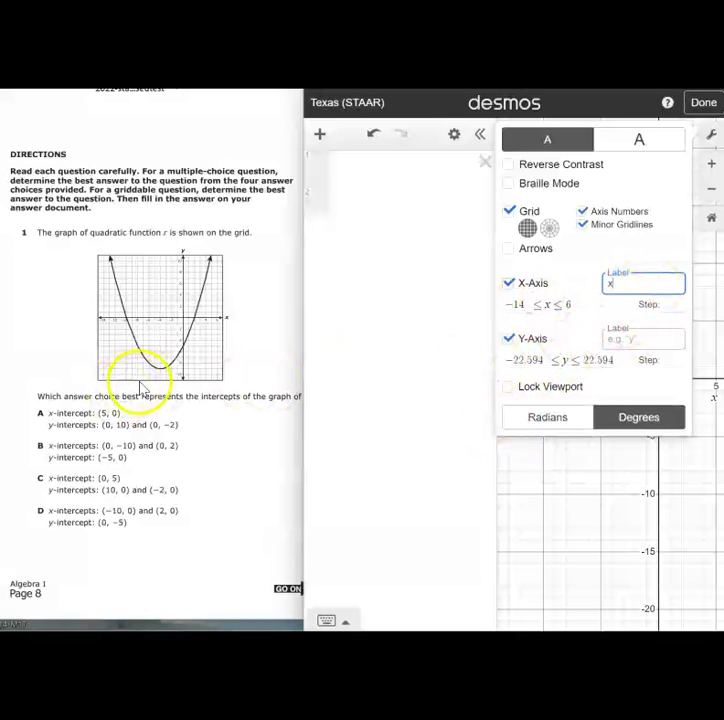
- Set the graph's y-axis range from -10 to 10 and label the axis y
click(526, 361)
text(-10)
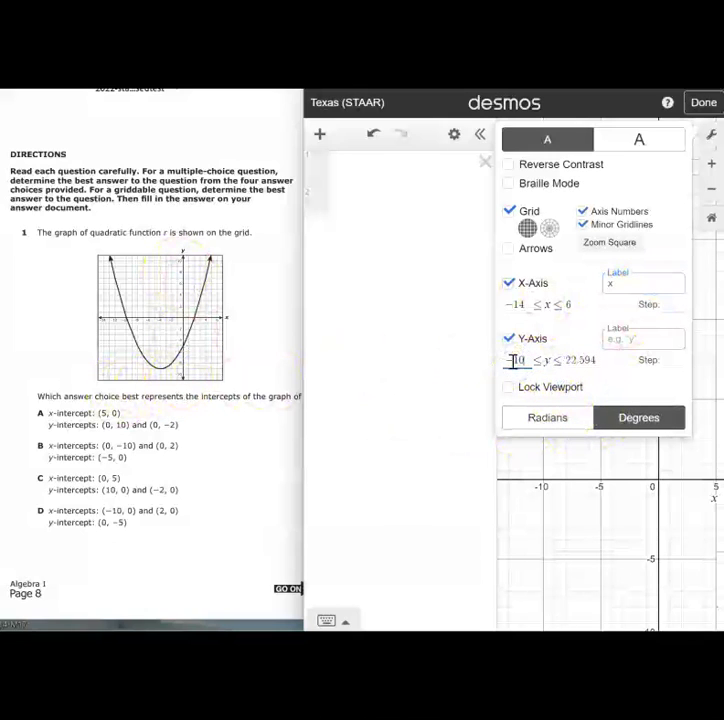
click(587, 362)
drag(587, 362, 554, 360)
key(BackSpace)
text(10)
click(631, 342)
text(y)
- Set the step of both axes to 2 and turn off the minor gridlines
click(679, 305)
text(2)
click(673, 362)
text(2)
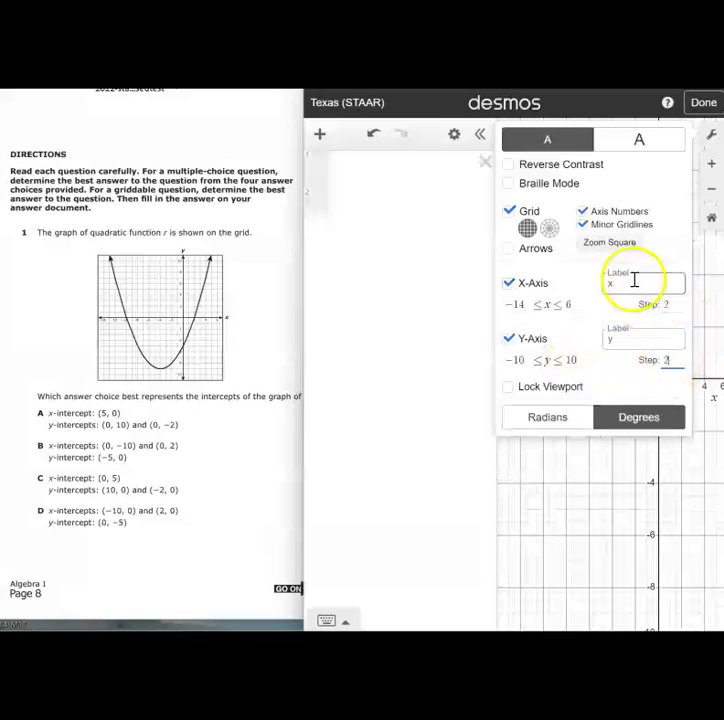
click(584, 225)
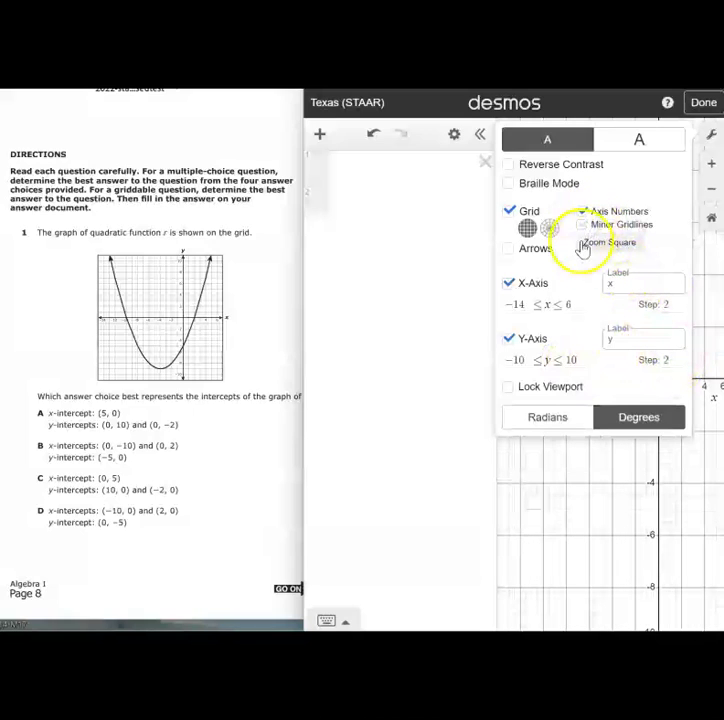
click(567, 557)
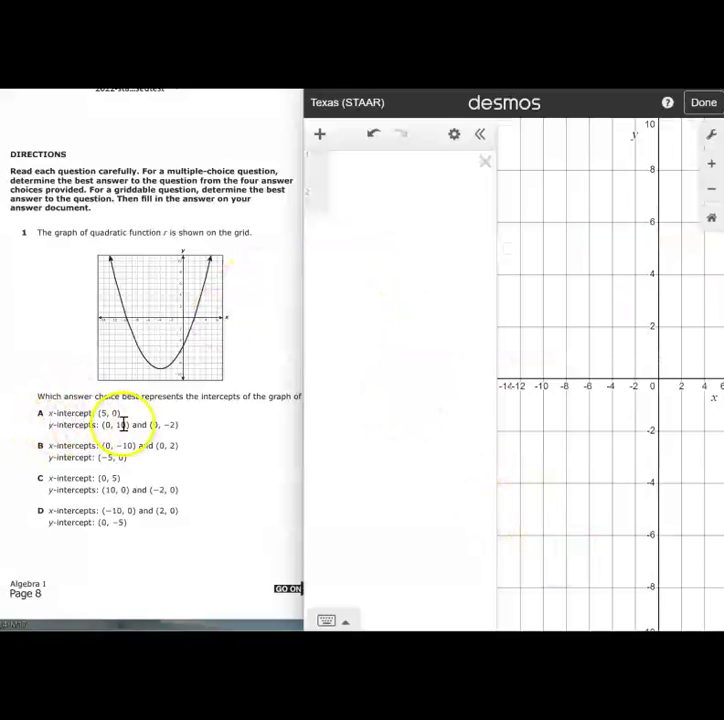
- Plot the point (5,0) from answer choice A in the first expression and show its label
click(362, 176)
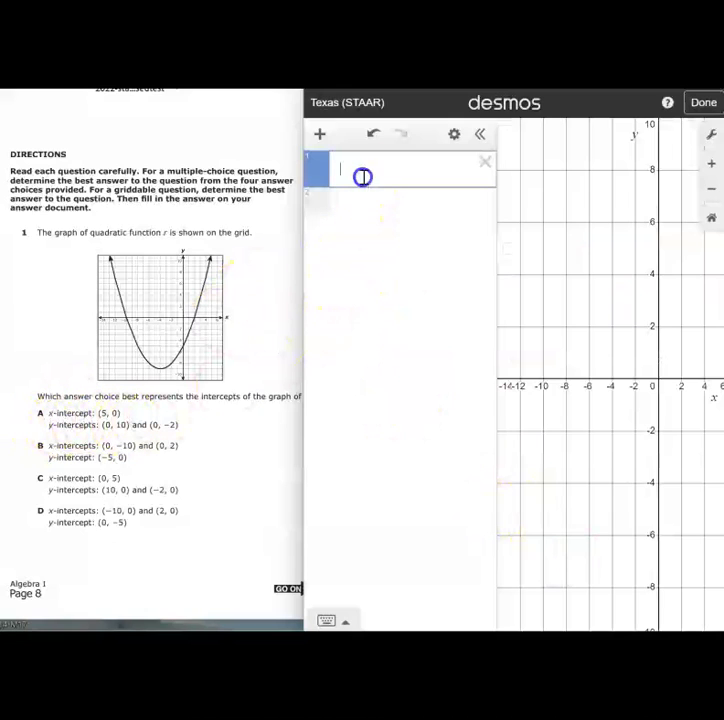
text((5,0)
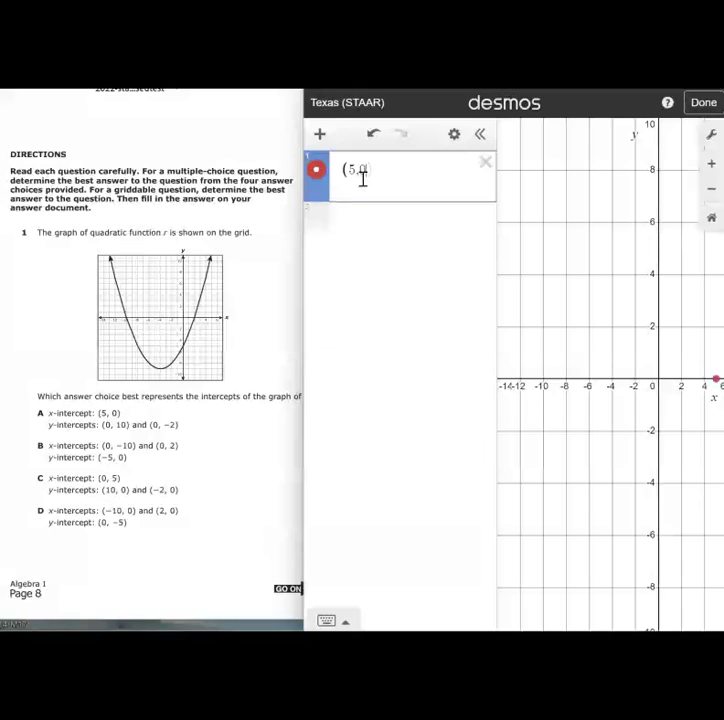
click(344, 191)
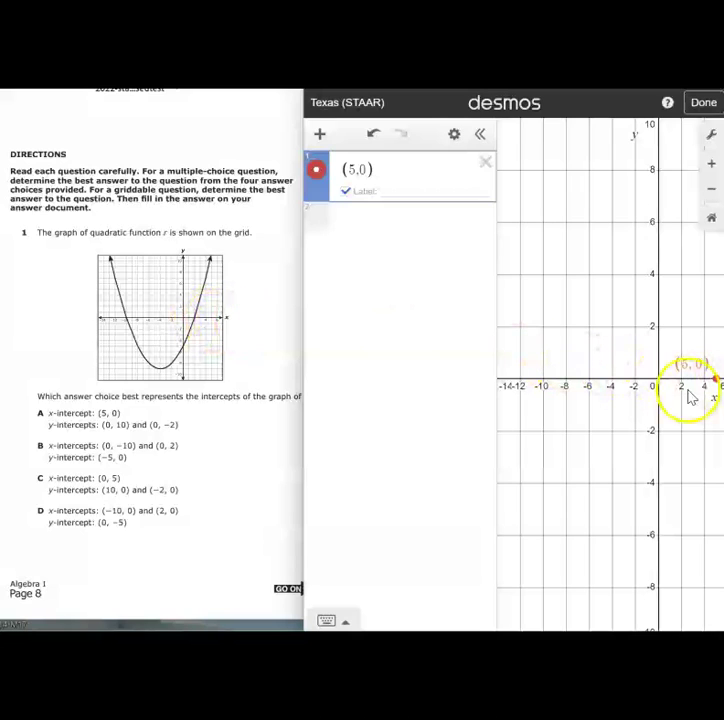
- Change the plotted point to (0,-10) to test answer choice B and bring it into view on the graph
click(354, 171)
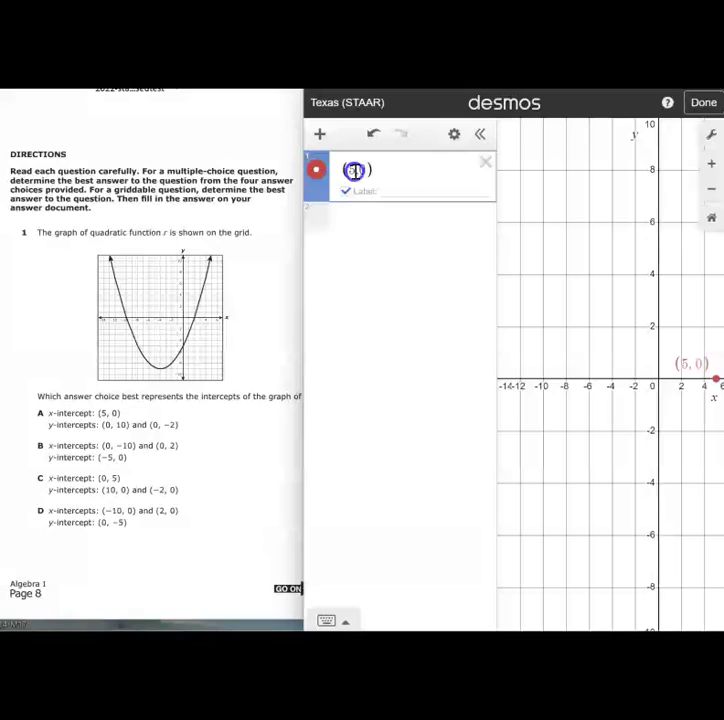
double_click(355, 170)
text(0)
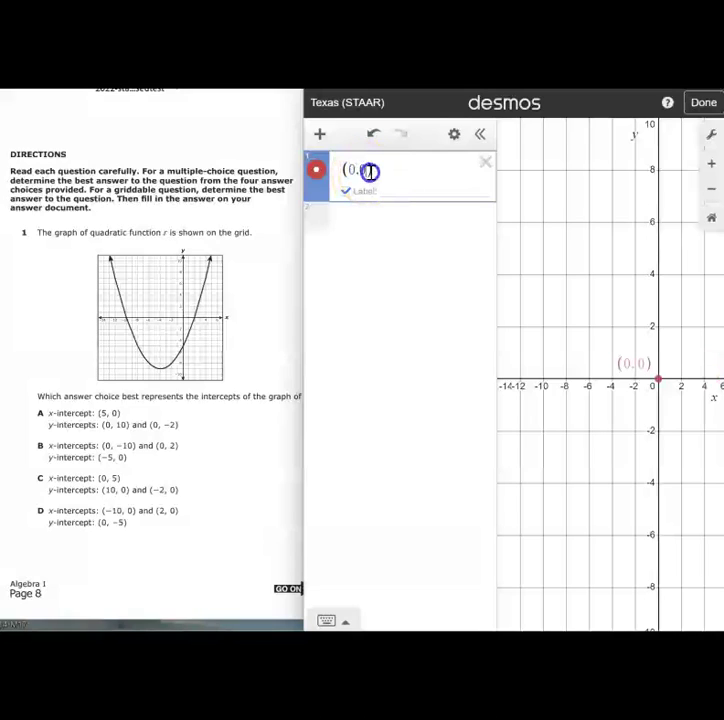
double_click(361, 172)
text(-10)
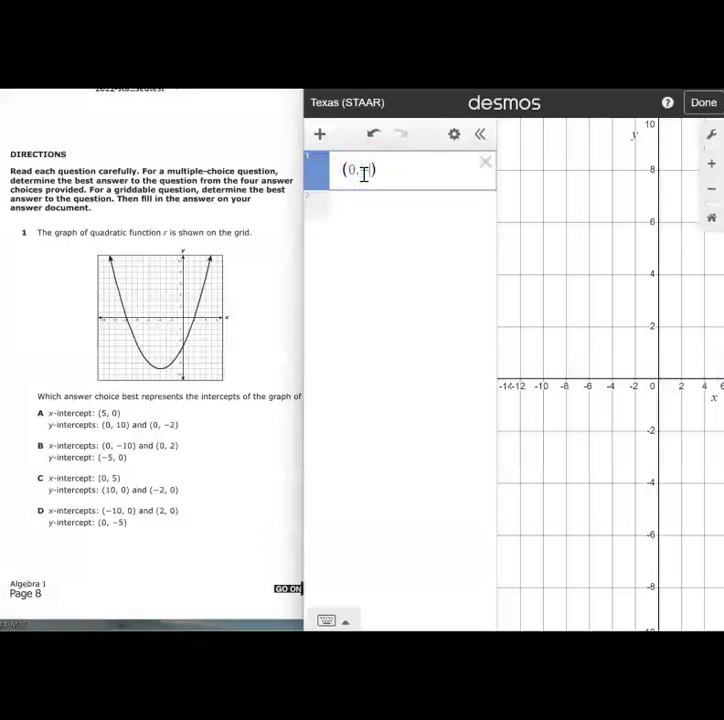
click(371, 199)
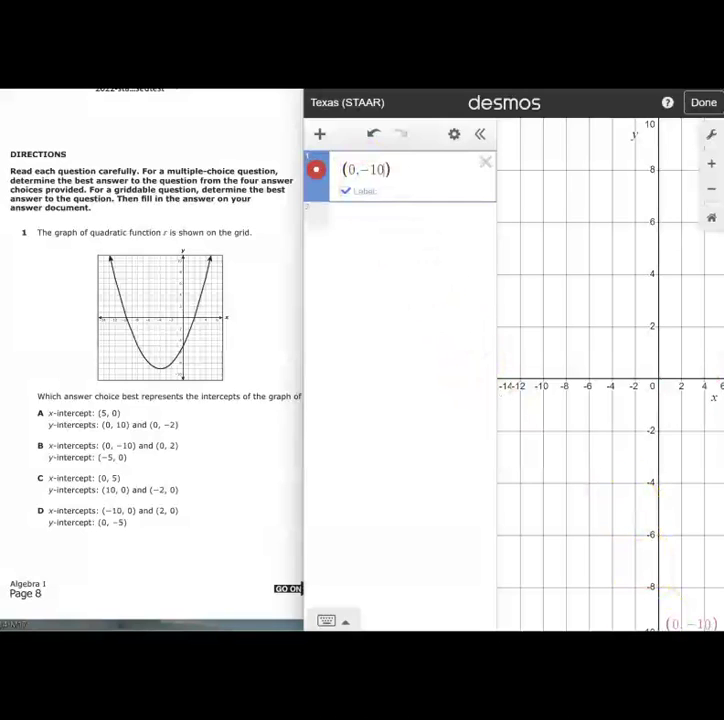
click(646, 425)
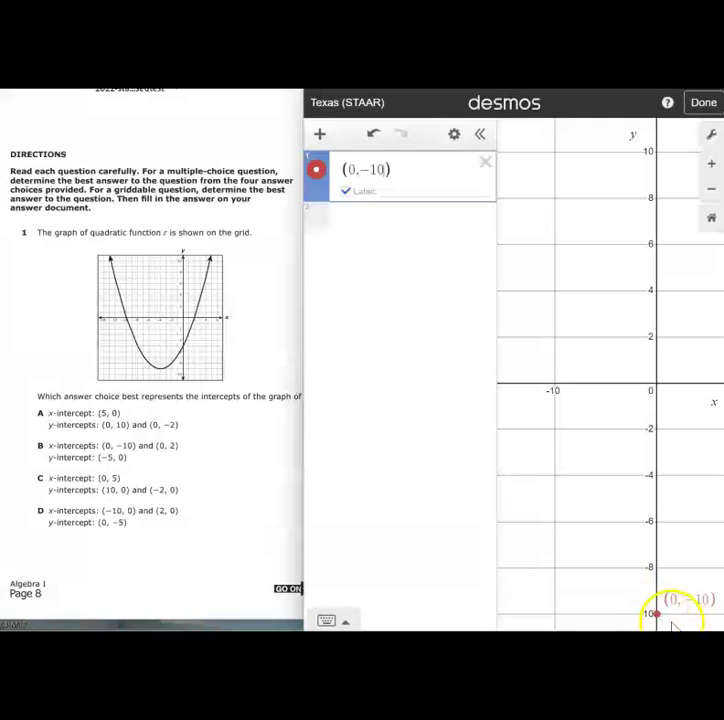
scroll(660, 598, up, 1)
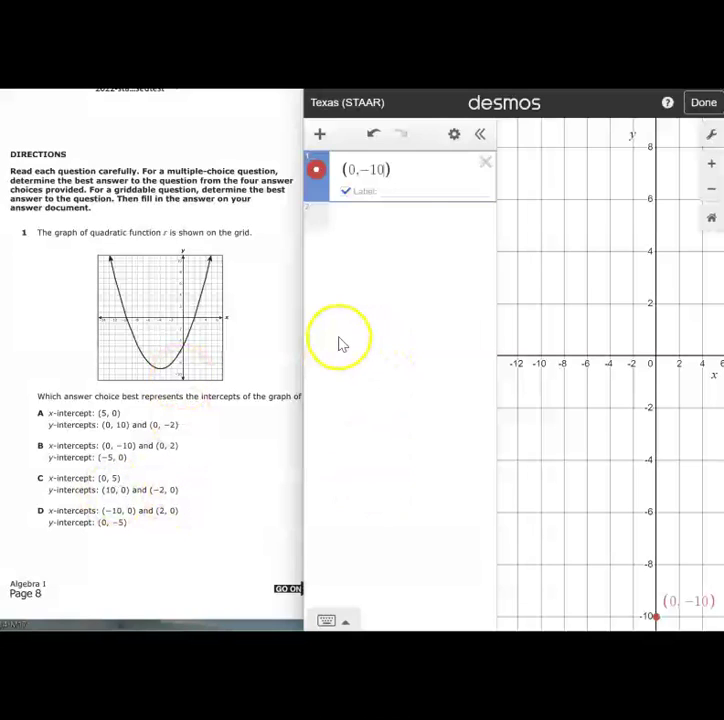
- Change the plotted point to (0,5) to test answer choice C
click(384, 174)
drag(384, 174, 363, 173)
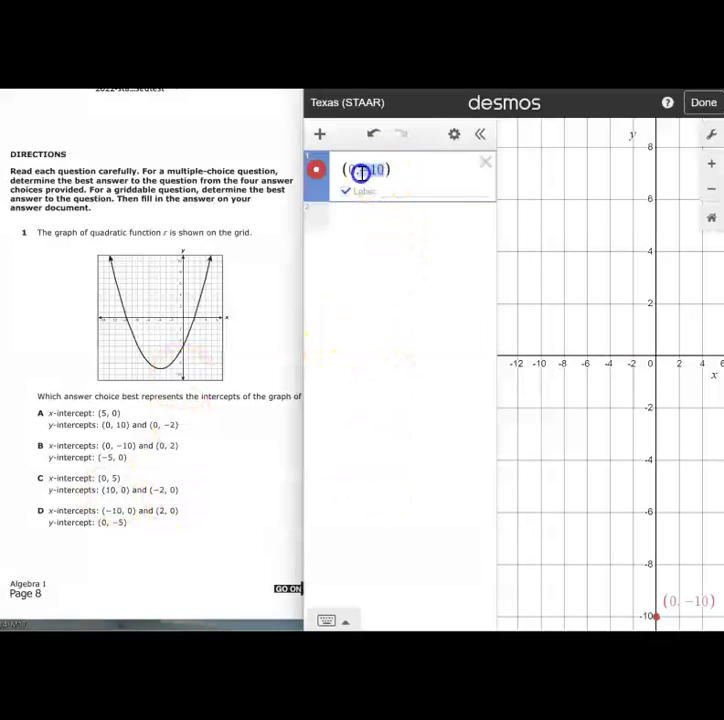
text(5)
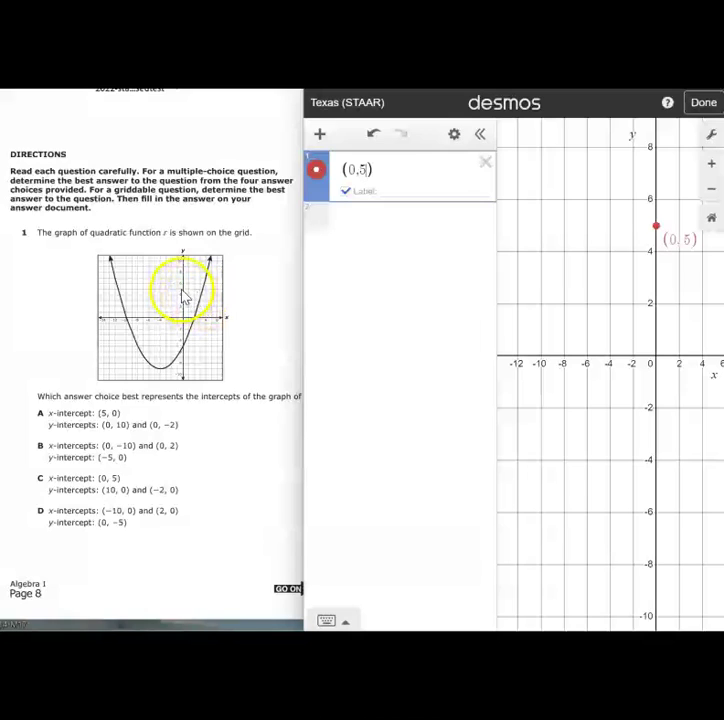
- Change the plotted point to (-10,0), the first x-intercept of answer choice D
click(353, 172)
key(BackSpace)
text(-10)
click(383, 171)
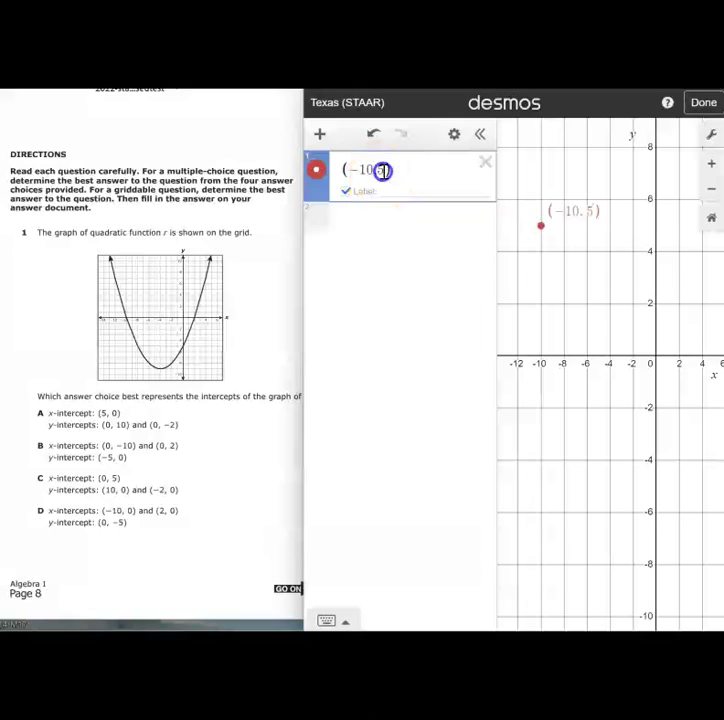
key(BackSpace)
text(0)
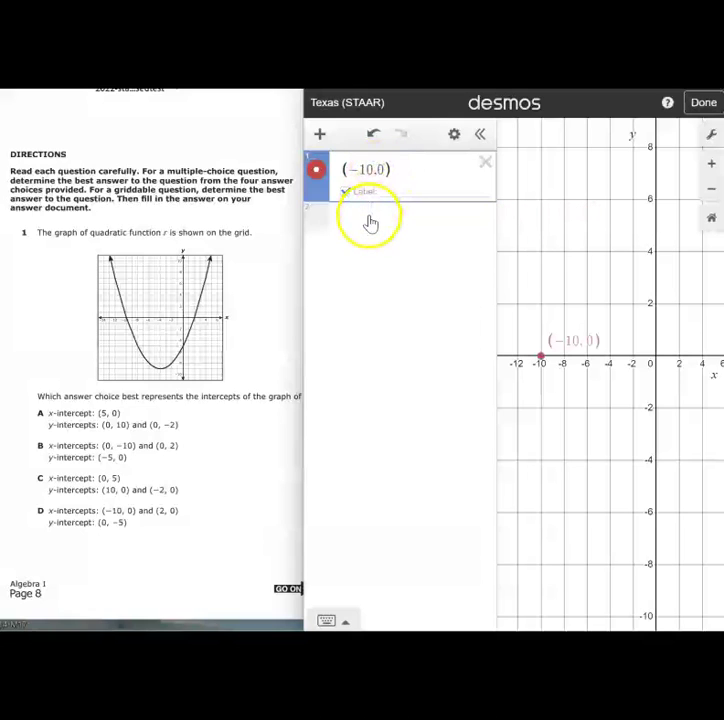
- Plot answer choice D's second x-intercept, (2,0), in a new expression and show its label
click(368, 218)
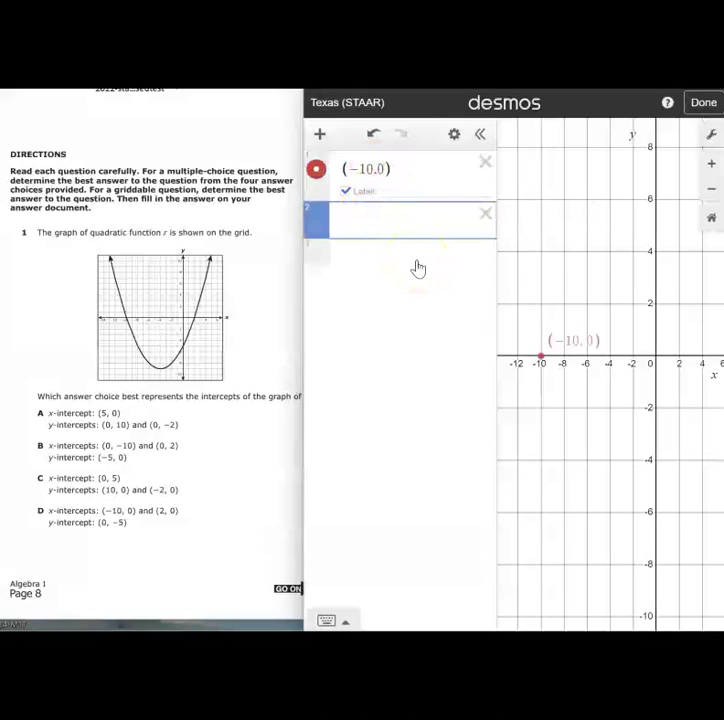
text((2)
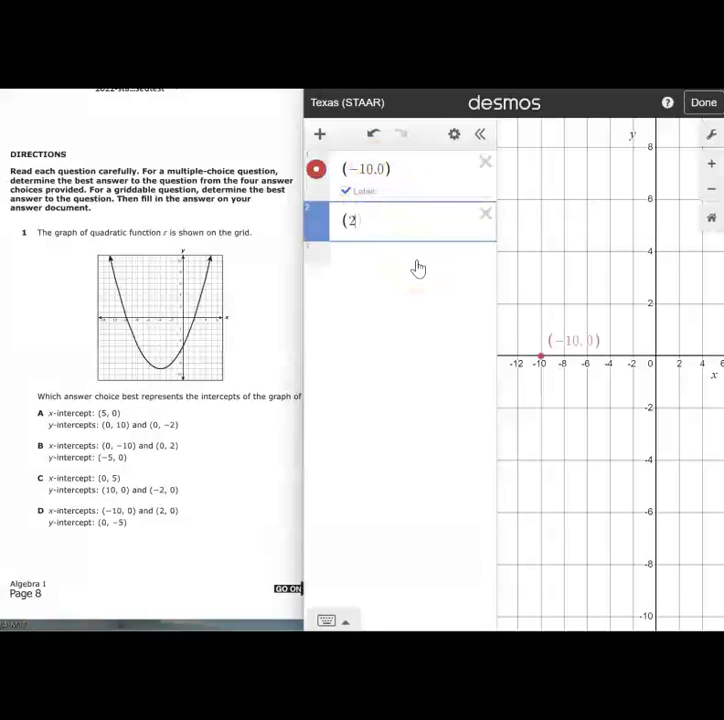
text(,0)
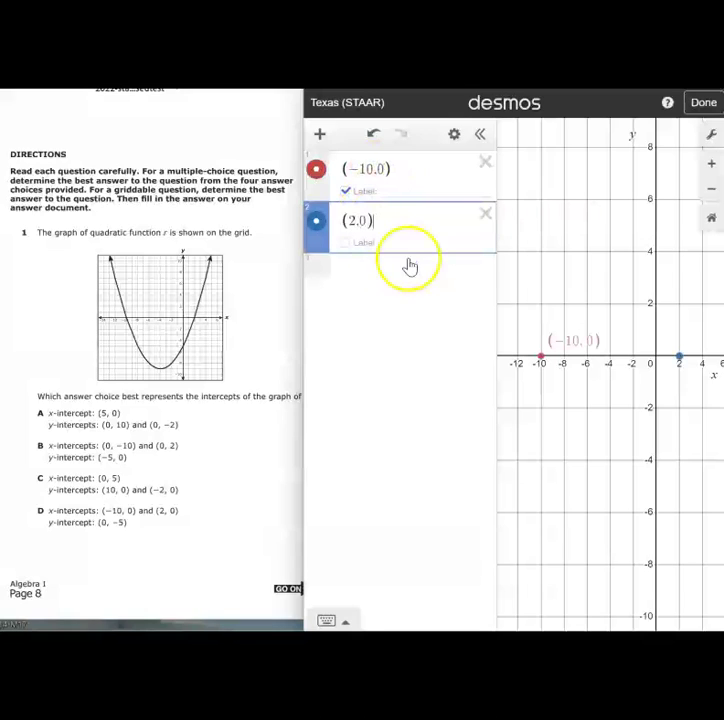
click(346, 243)
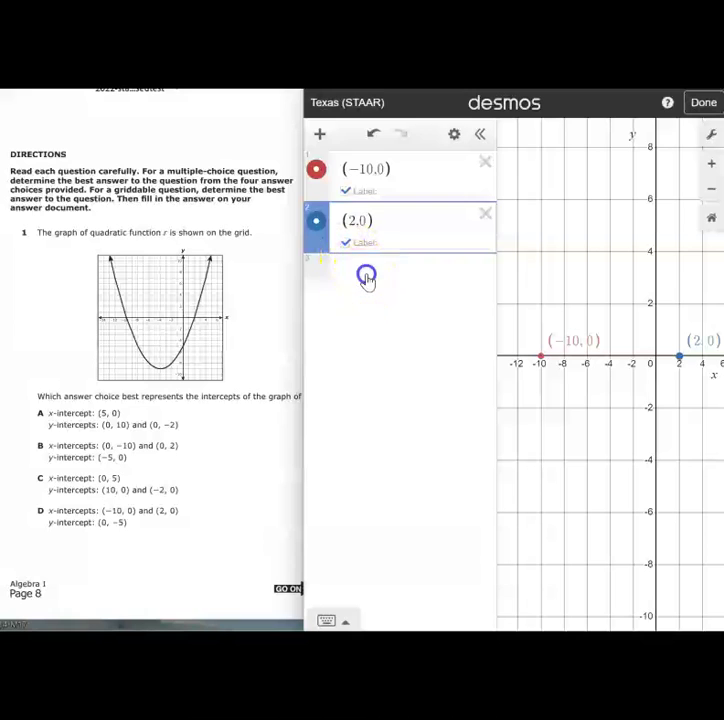
- Plot answer choice D's y-intercept, (0,-5), in a new expression and show its label
click(368, 281)
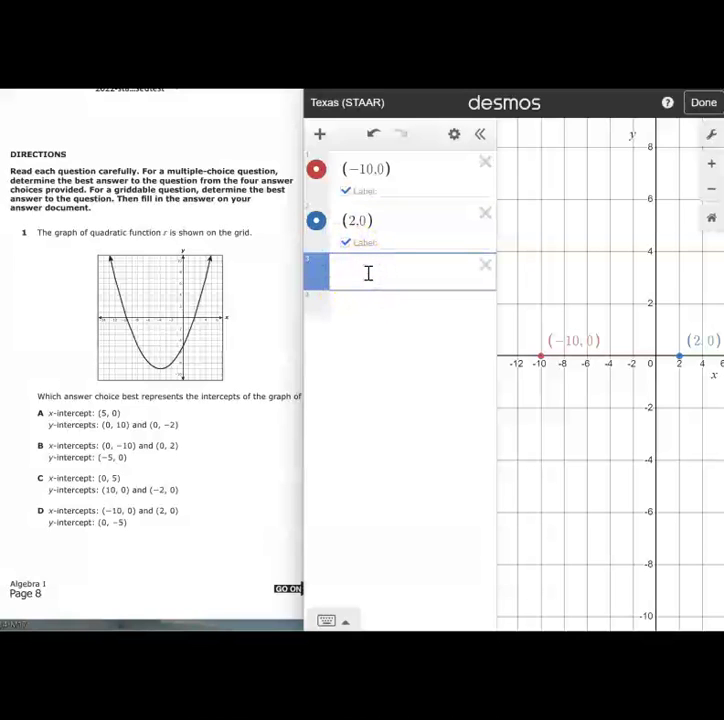
text(()
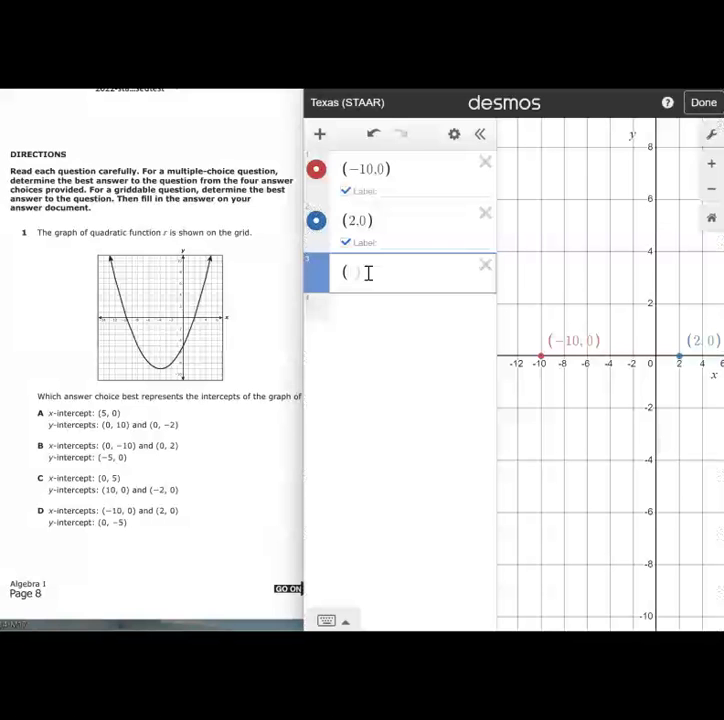
text(0,-5)
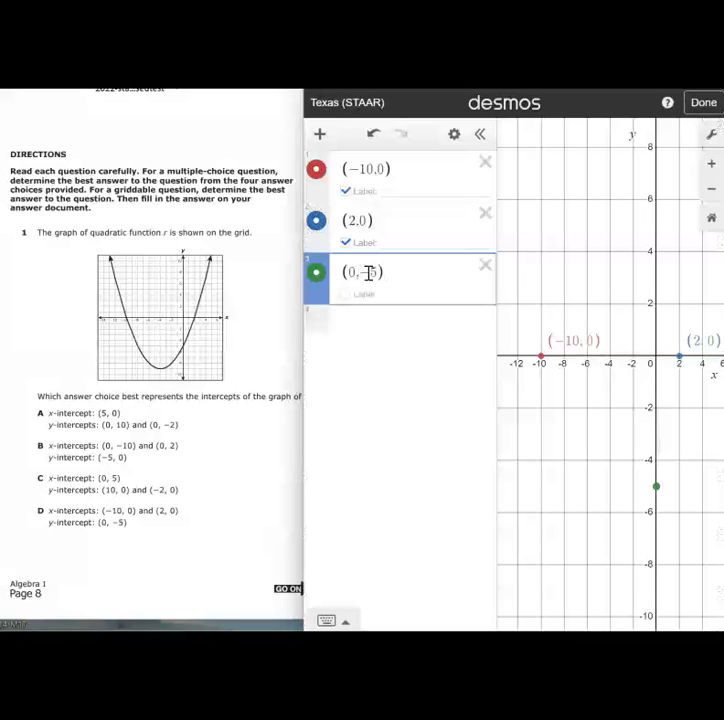
click(344, 296)
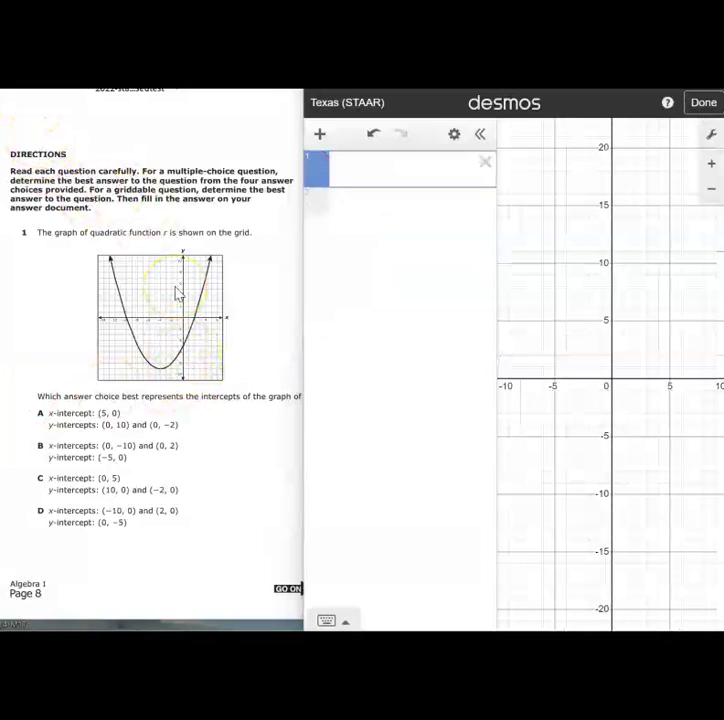
- Go to question 3 in the test document and graph answer choice A's first equation, y = 2/5x - 8
scroll(177, 293, down, 10)
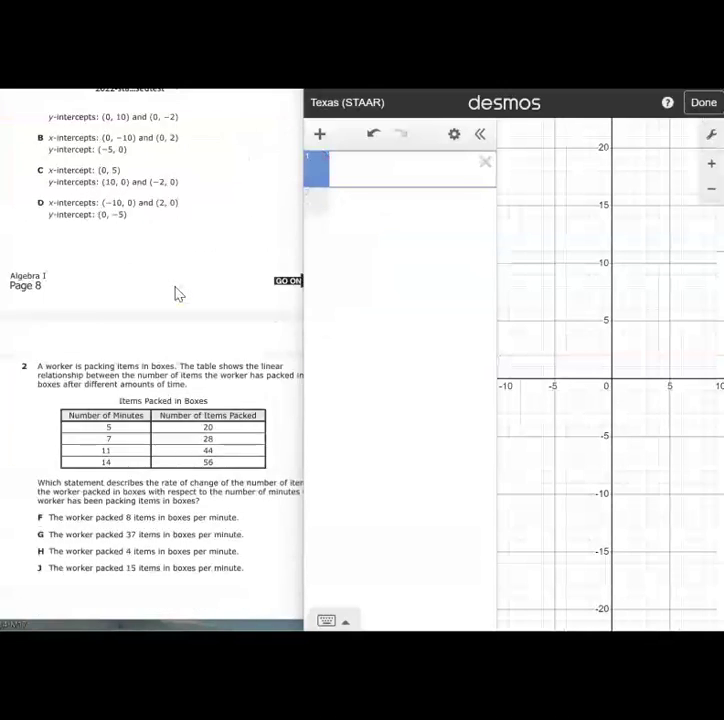
scroll(177, 293, down, 10)
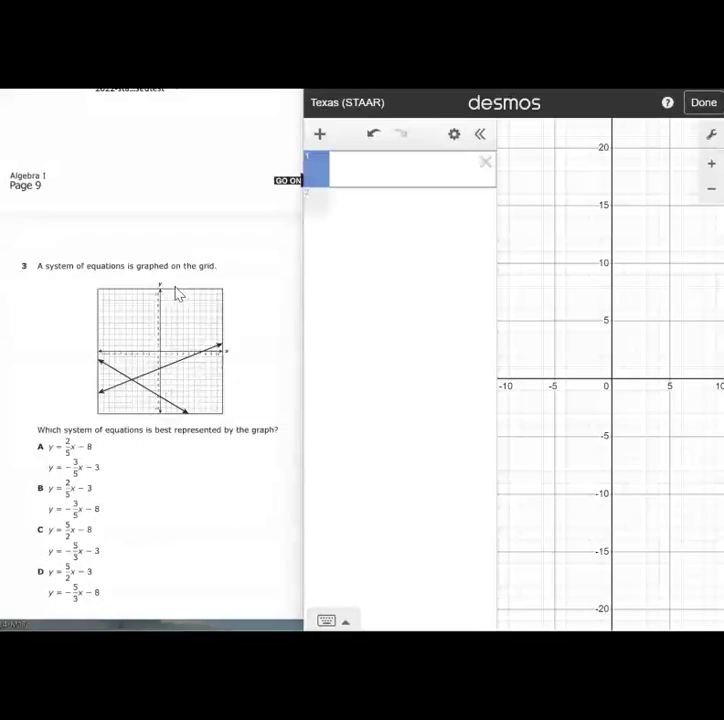
scroll(177, 293, down, 2)
scroll(177, 293, up, 2)
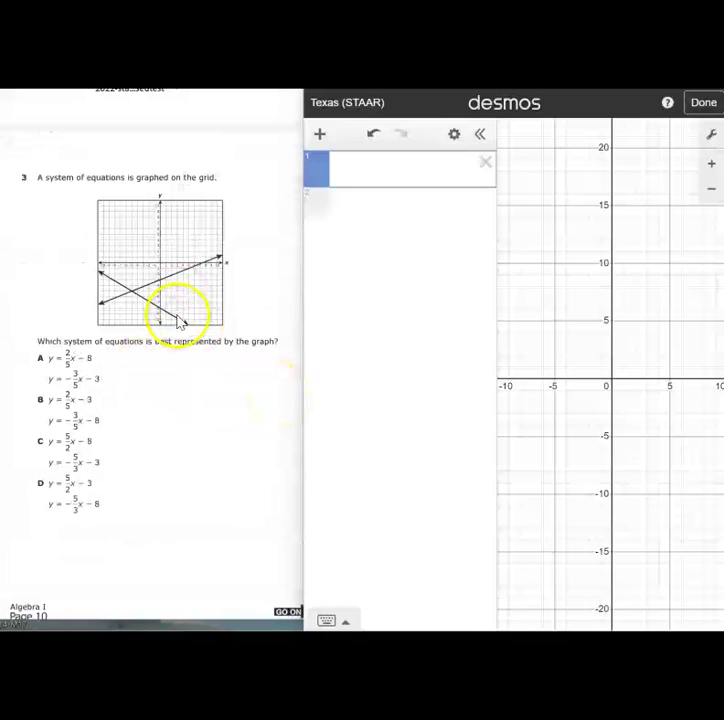
click(368, 172)
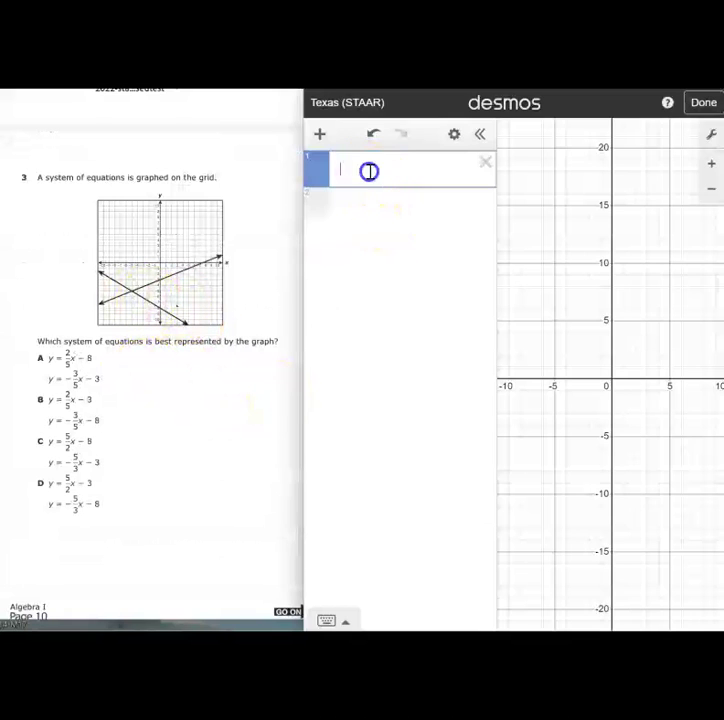
text(y=)
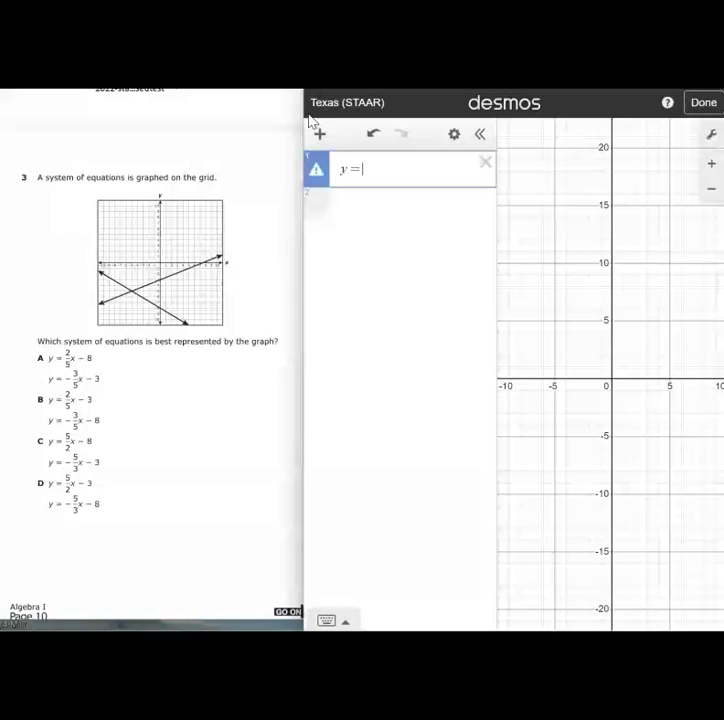
text(2/5)
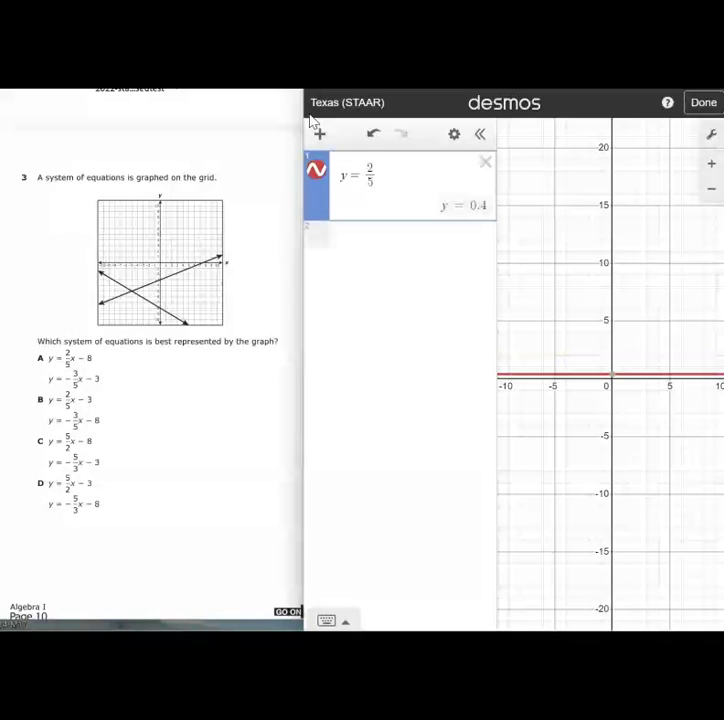
key(Right)
text(x)
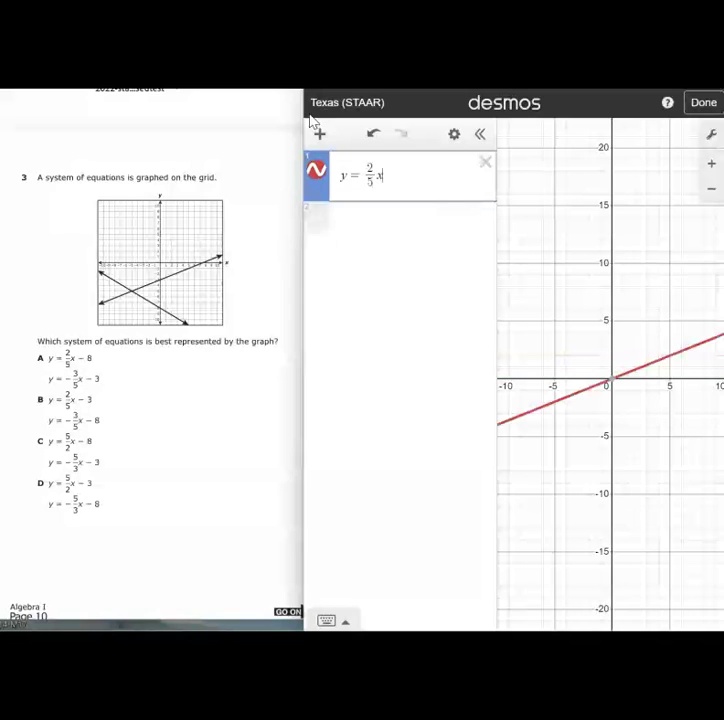
text(-8)
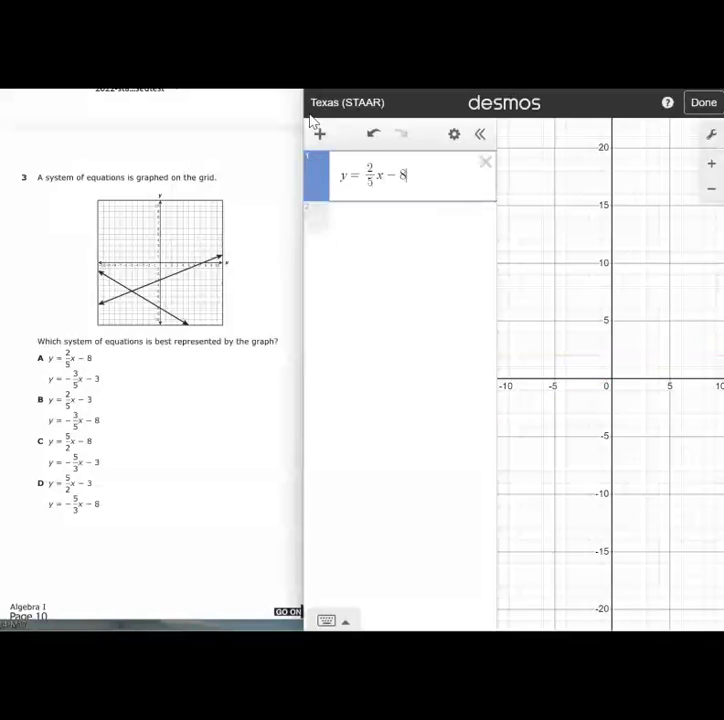
- Graph answer choice A's second equation, y = -3/5x - 3, and compare the lines' intersection with the question's graph
click(384, 229)
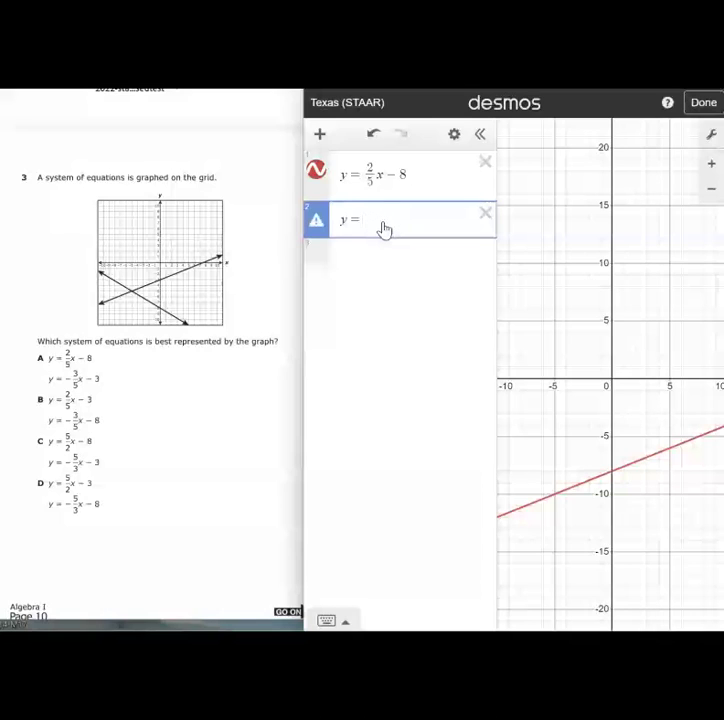
text(y=-3/)
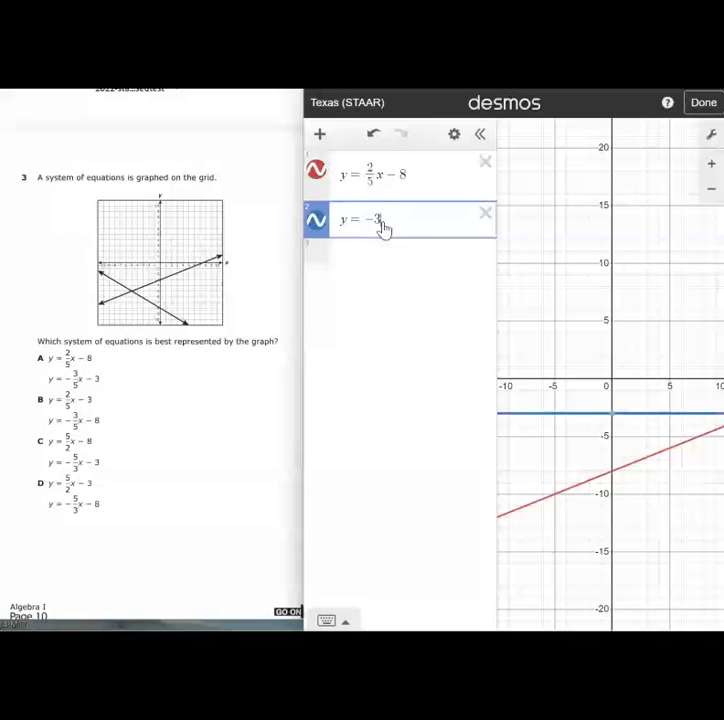
text(5)
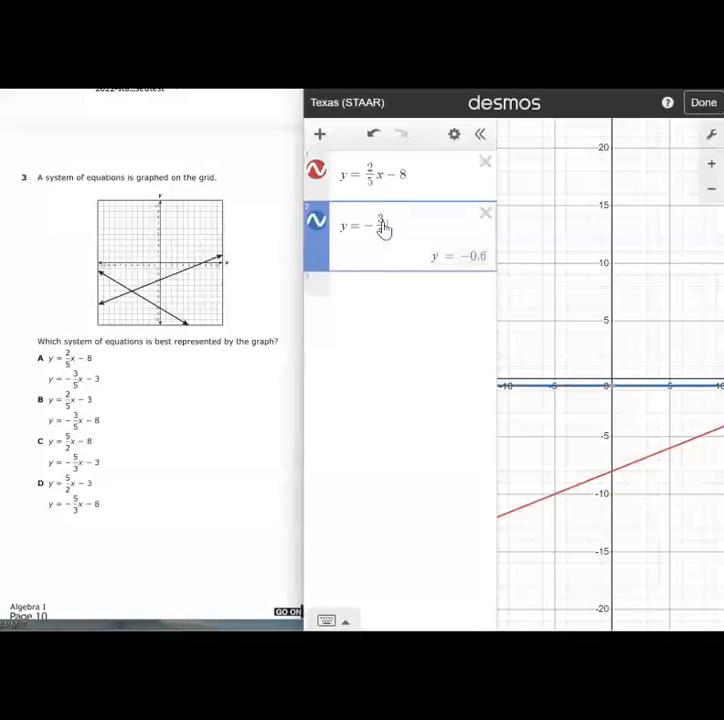
key(Right)
text(x-)
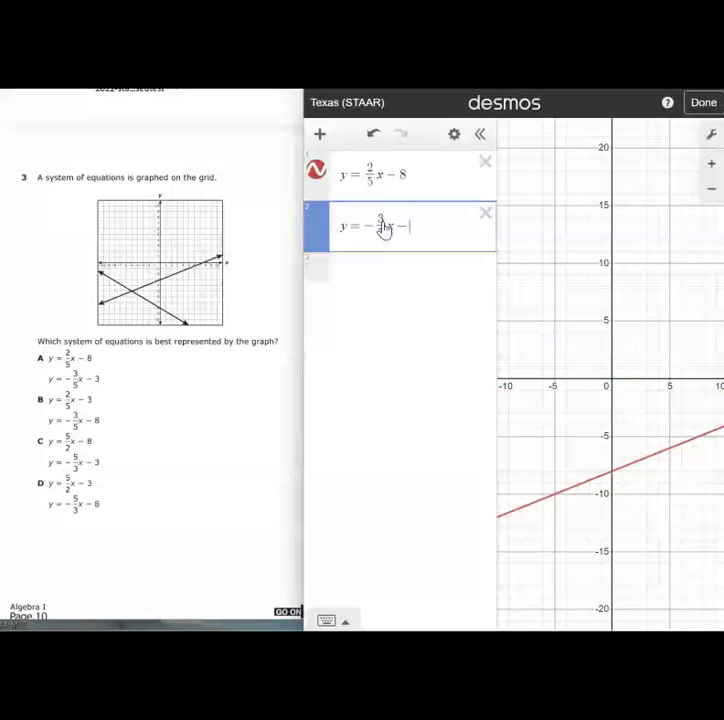
text(3)
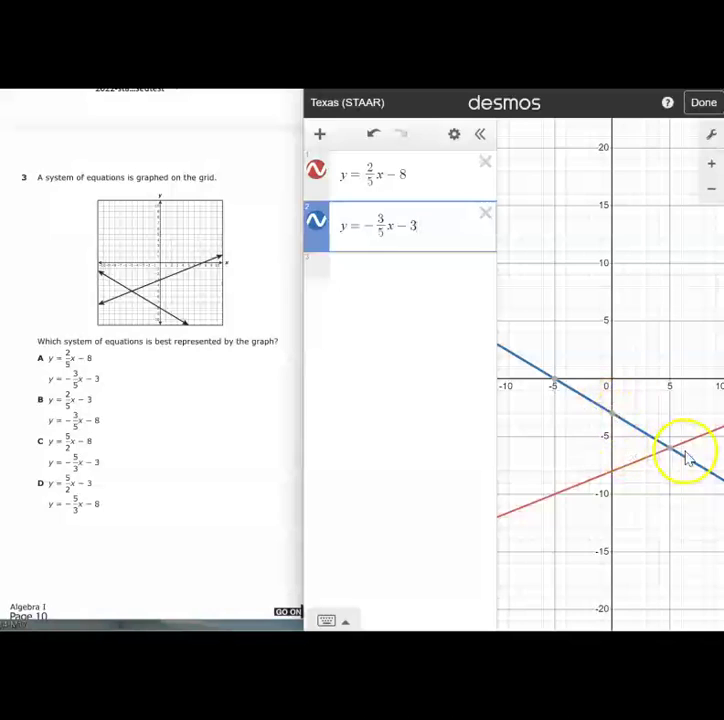
mouse_move(668, 450)
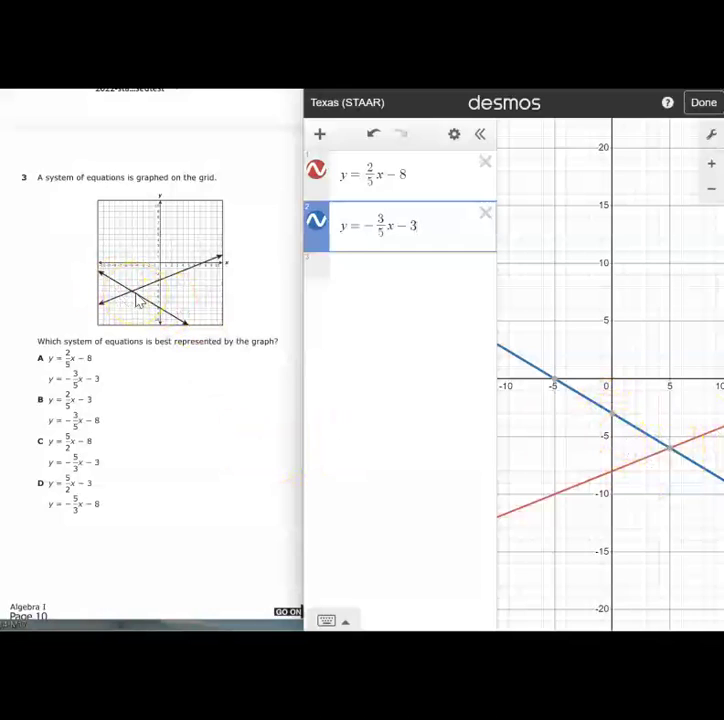
click(128, 298)
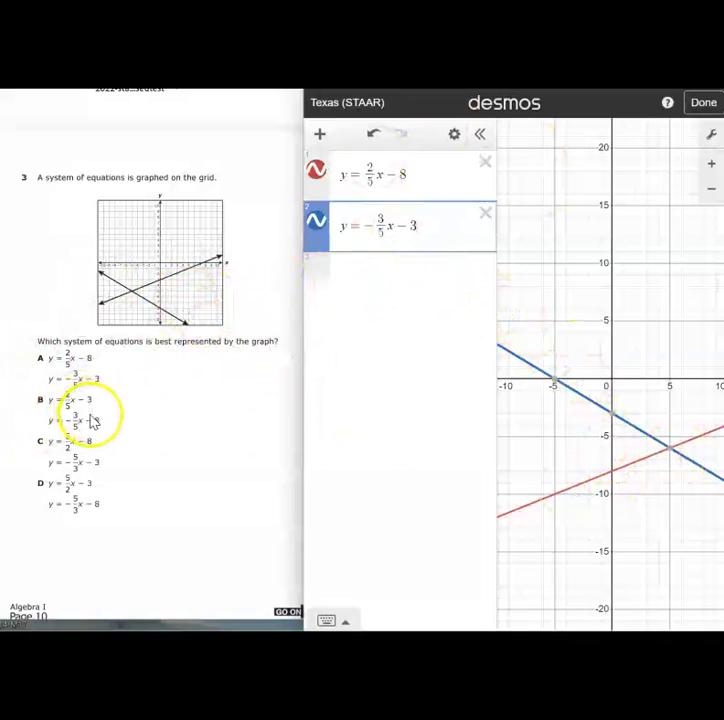
- Change the constants to test answer choice B, making the equations y = 2/5x - 3 and y = -3/5x - 8
double_click(405, 176)
text(3)
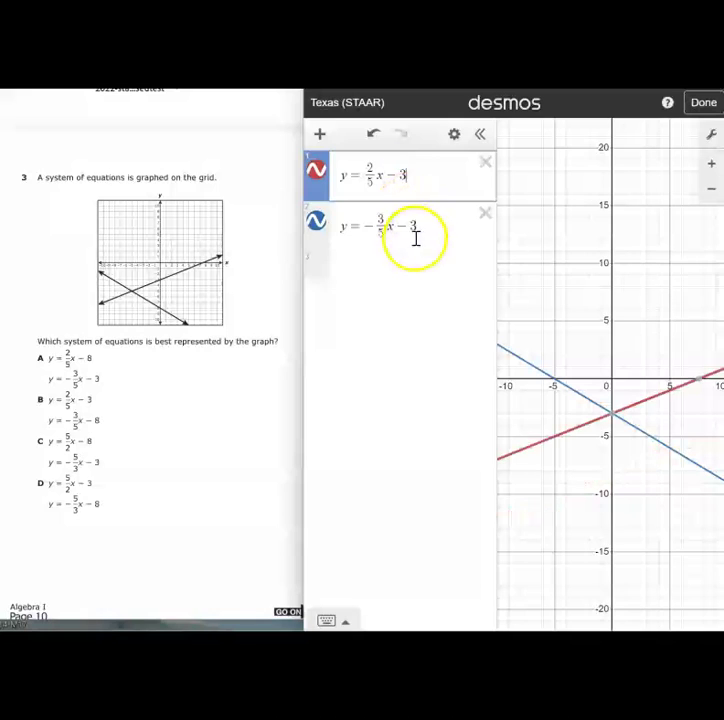
double_click(413, 228)
text(8)
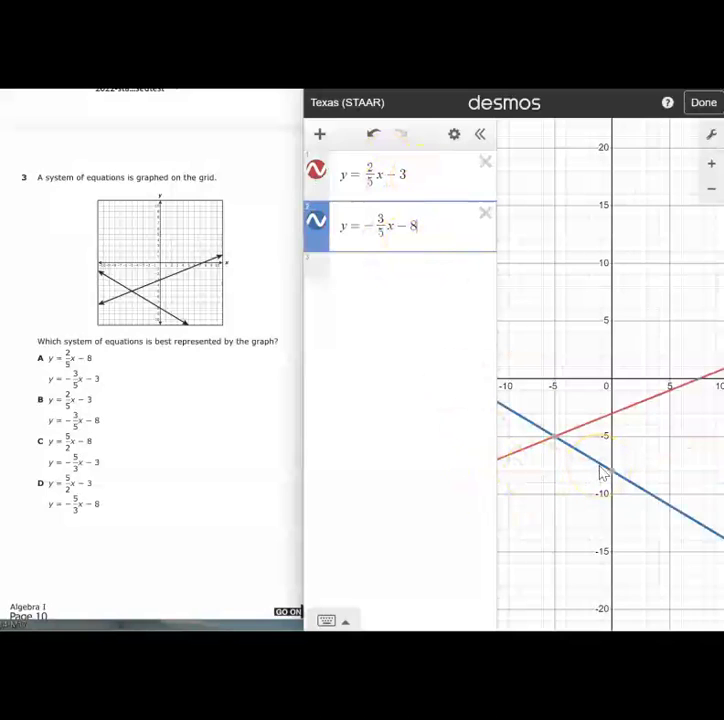
- Show the coordinates of the two lines' intersection and of each line's y-intercept
click(556, 438)
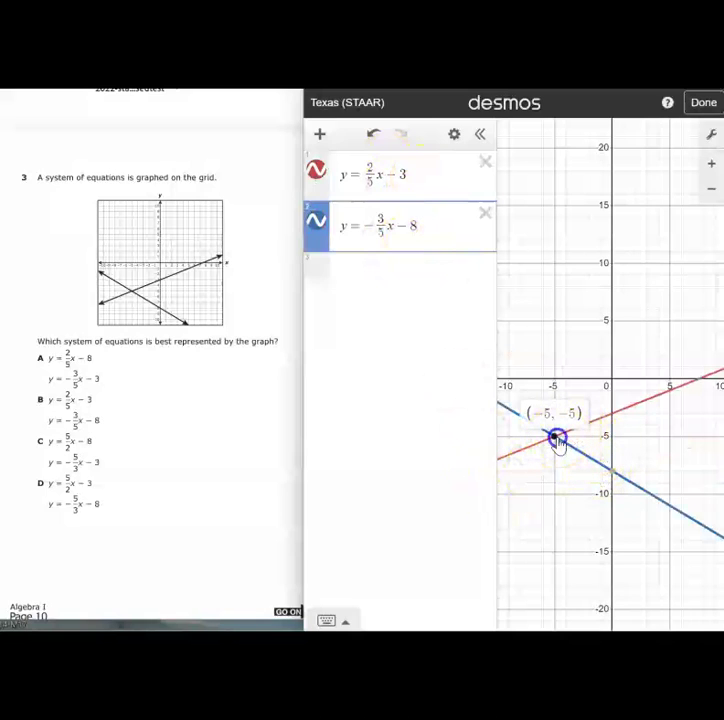
click(613, 416)
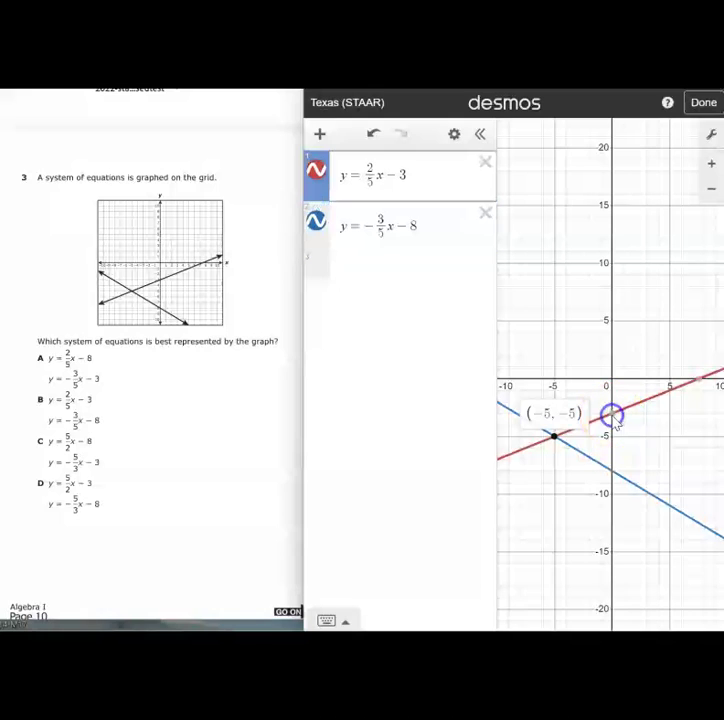
click(614, 472)
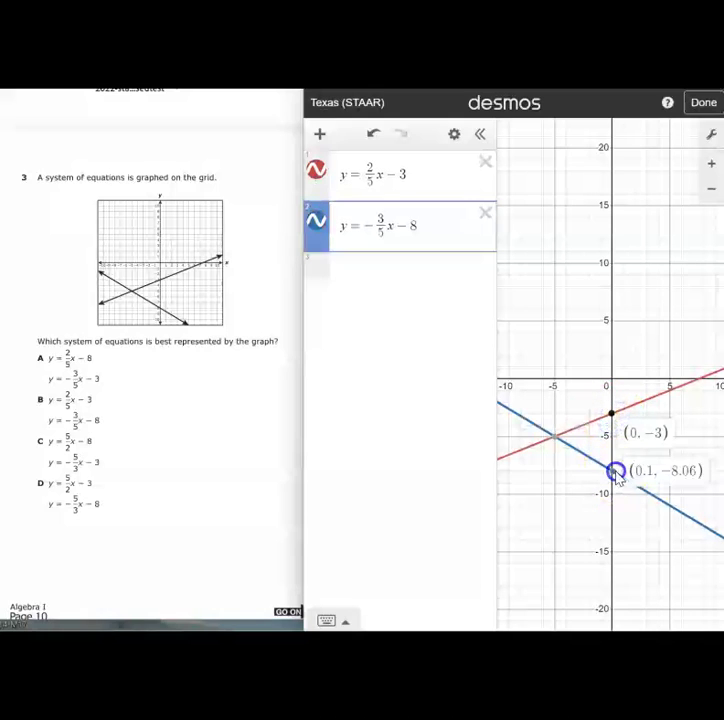
click(556, 440)
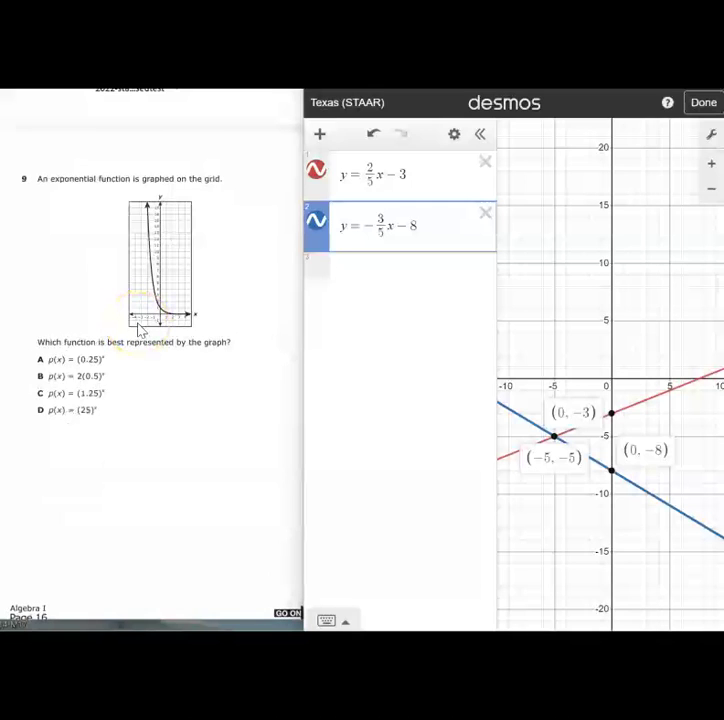
- Go to question 9 in the test document and delete both linear equations from the expression list
scroll(139, 331, down, 1)
scroll(162, 315, up, 1)
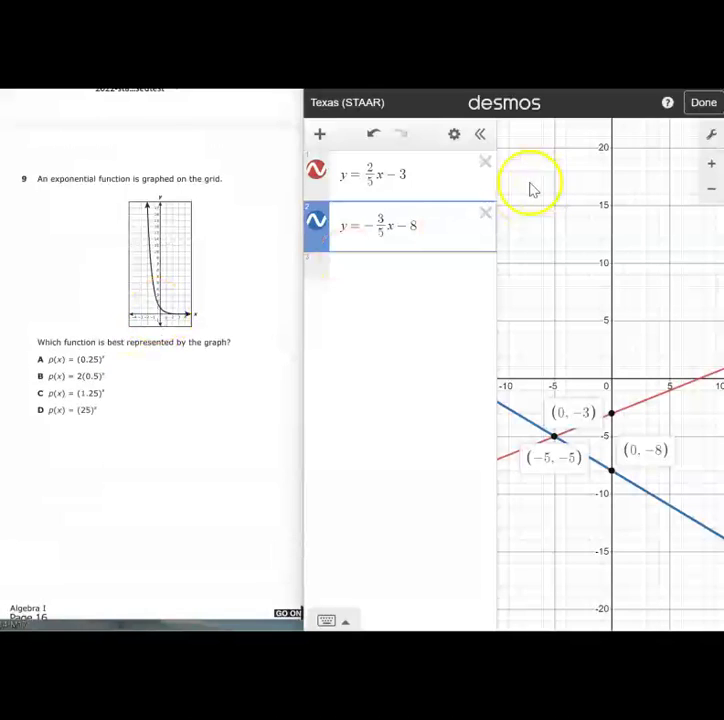
click(483, 162)
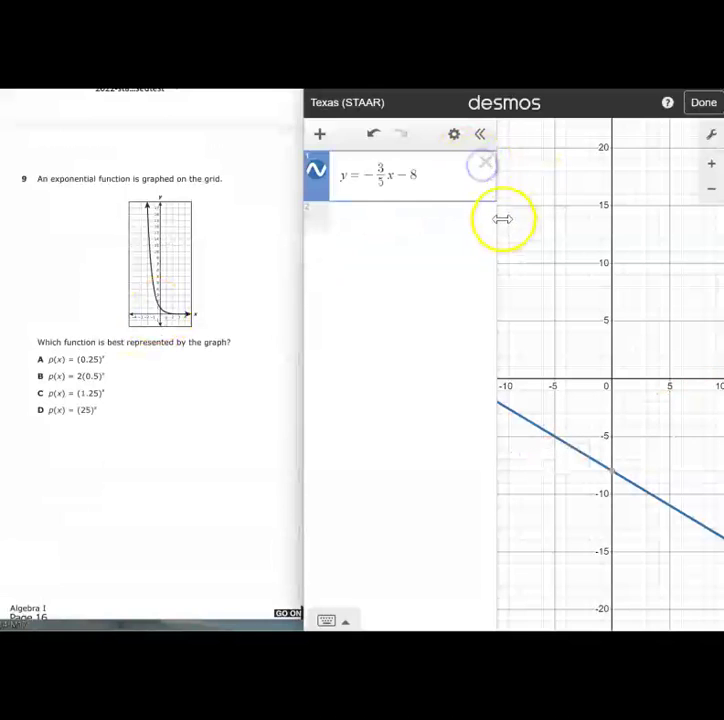
click(485, 170)
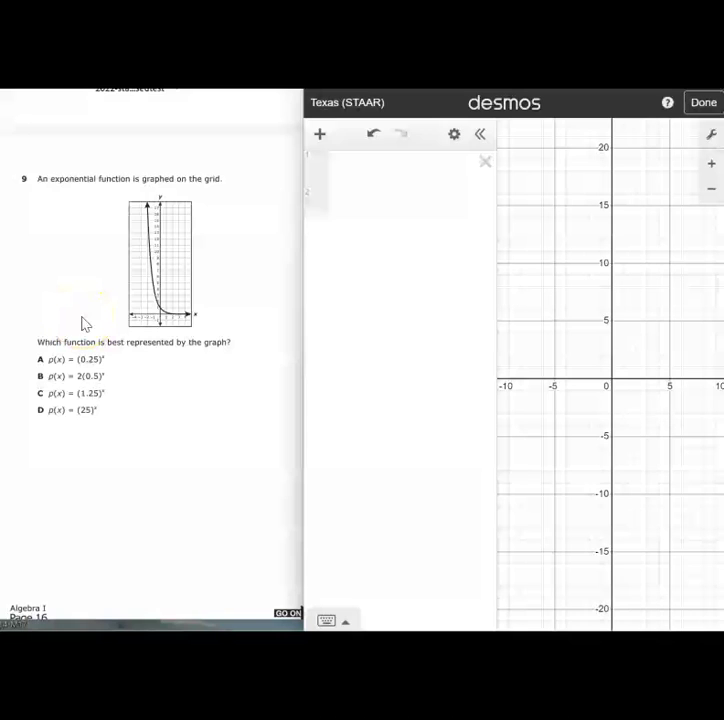
- Graph answer choice A's exponential function, p(x) = (0.25)^x
click(377, 166)
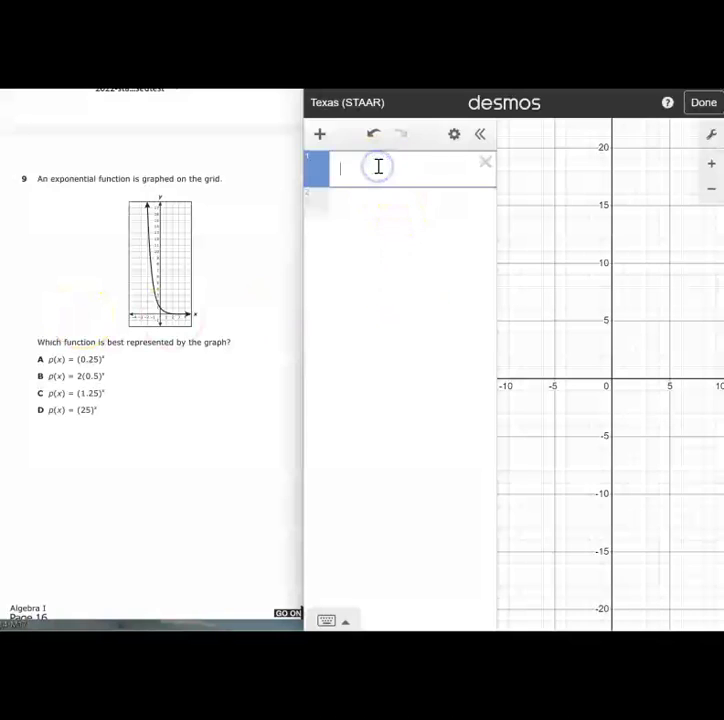
click(414, 168)
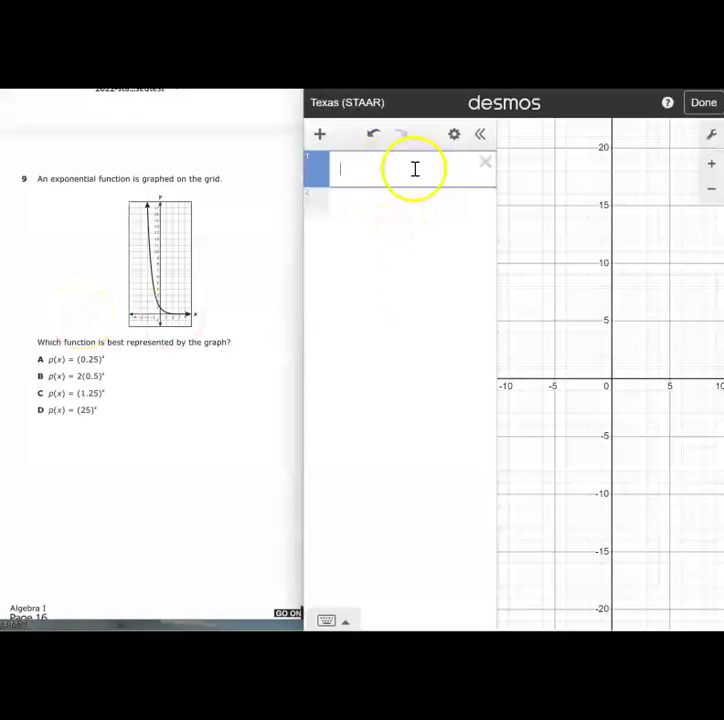
text(p(x) )
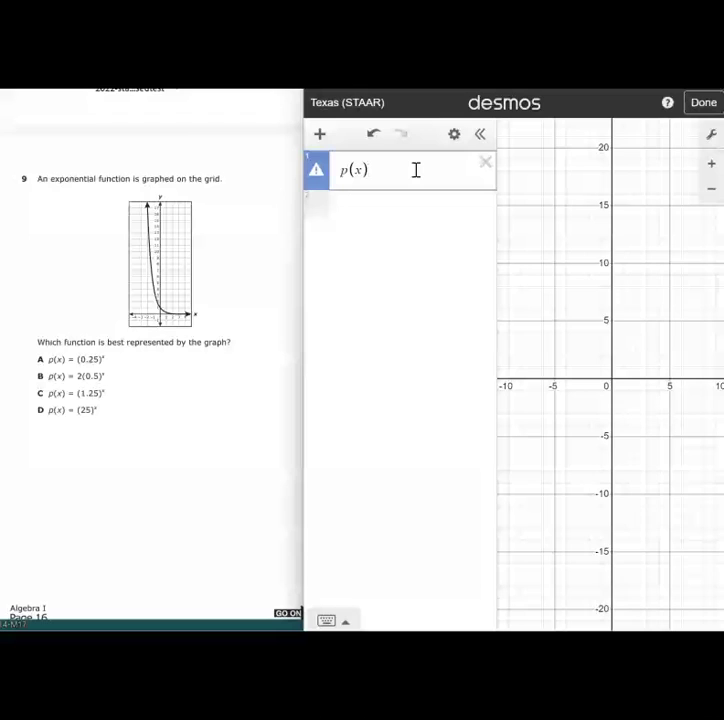
text(= 0)
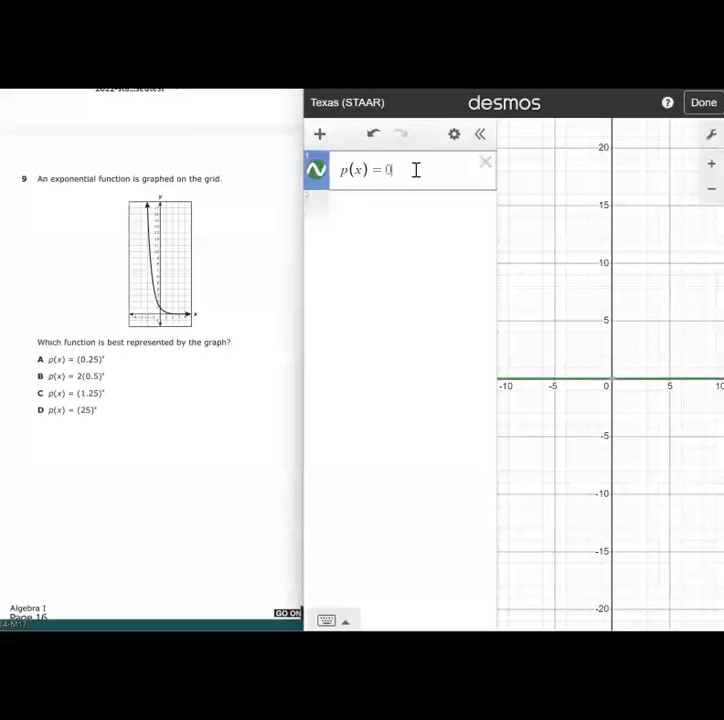
key(BackSpace)
text((0.2)
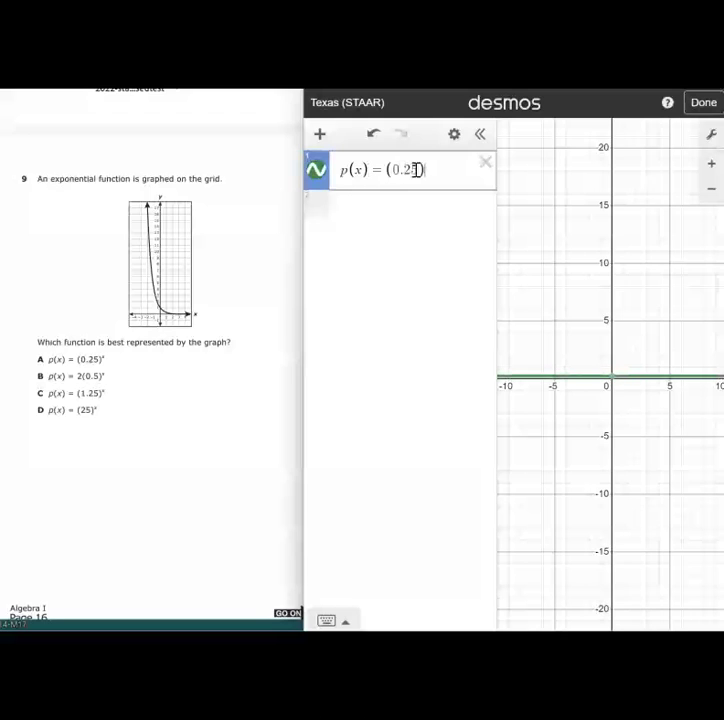
text(5)^)
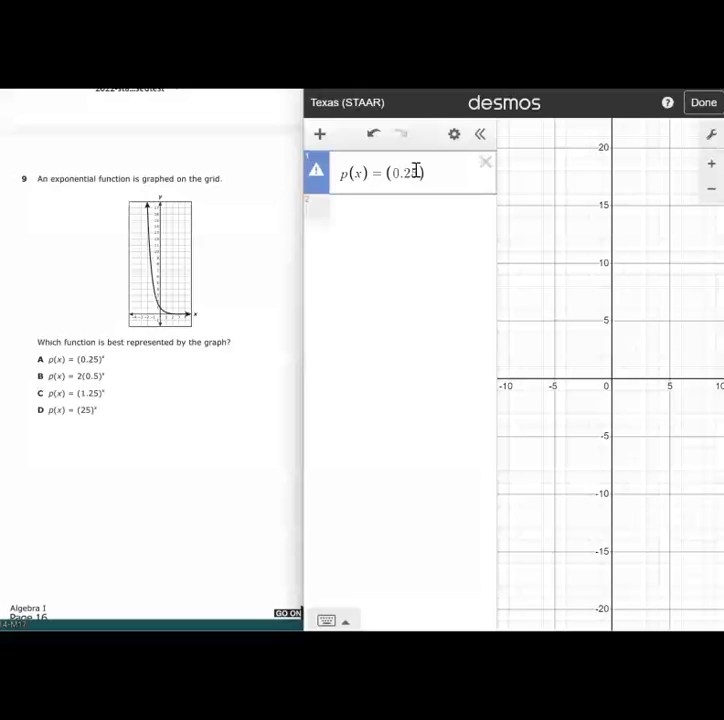
text(x)
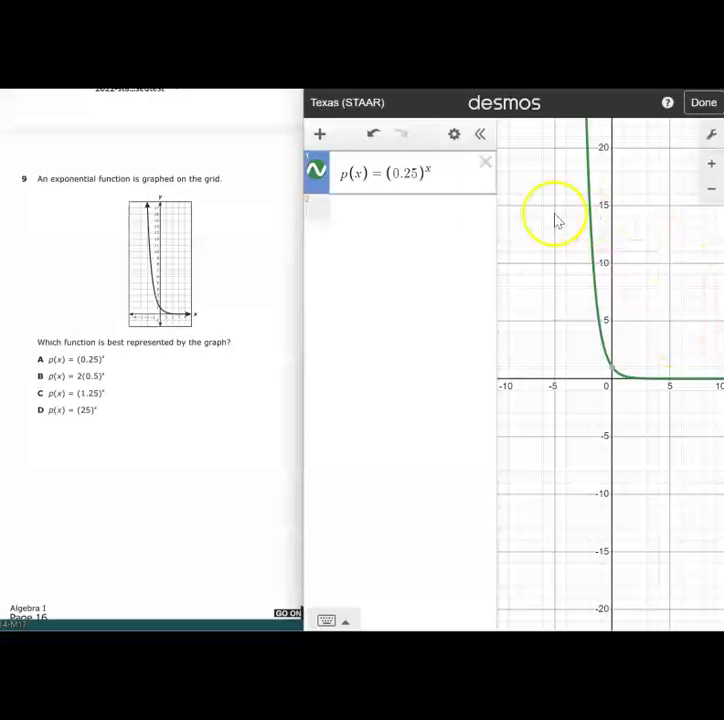
- Change the exponential function to answer choice B, p(x) = 2(0.5)^x
click(389, 175)
click(388, 174)
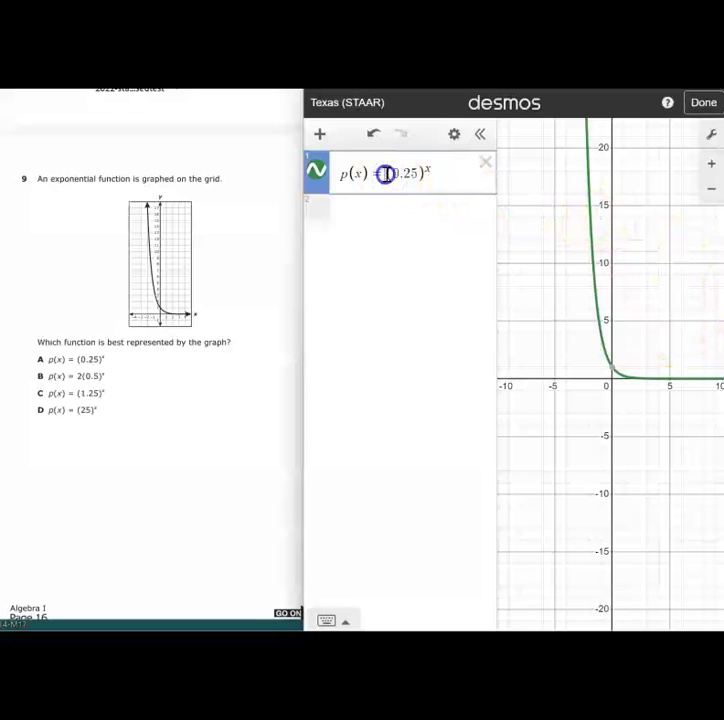
text(2)
click(420, 176)
key(BackSpace)
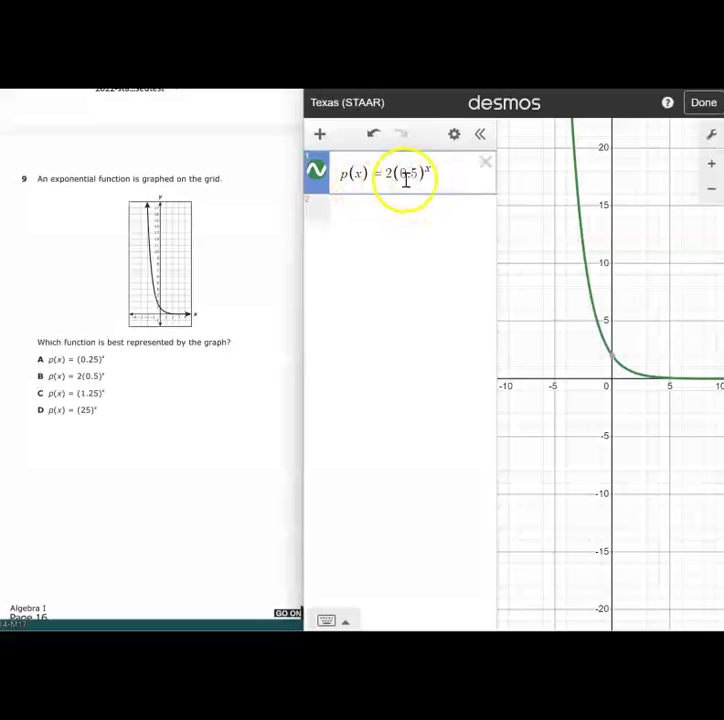
- Change the exponential function to answer choice C, p(x) = (1.25)^x
click(392, 178)
key(BackSpace)
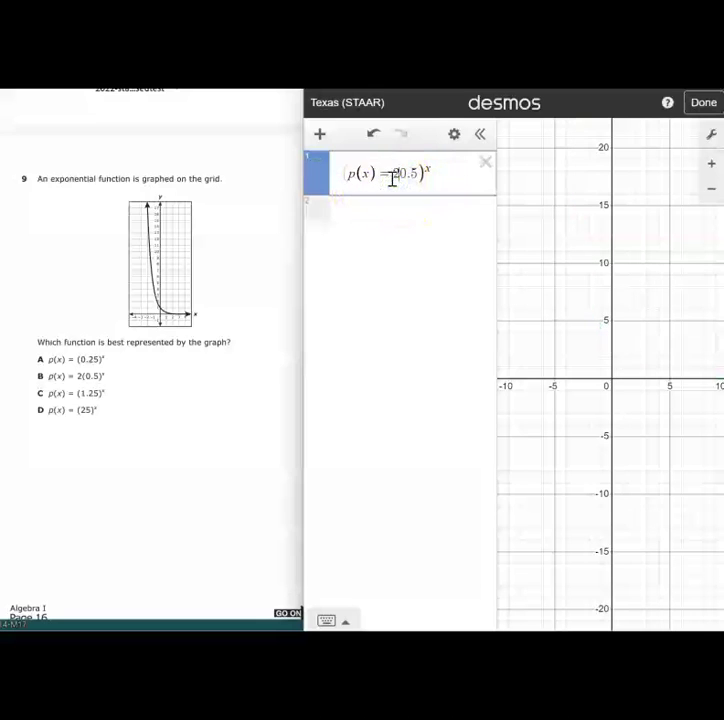
click(397, 173)
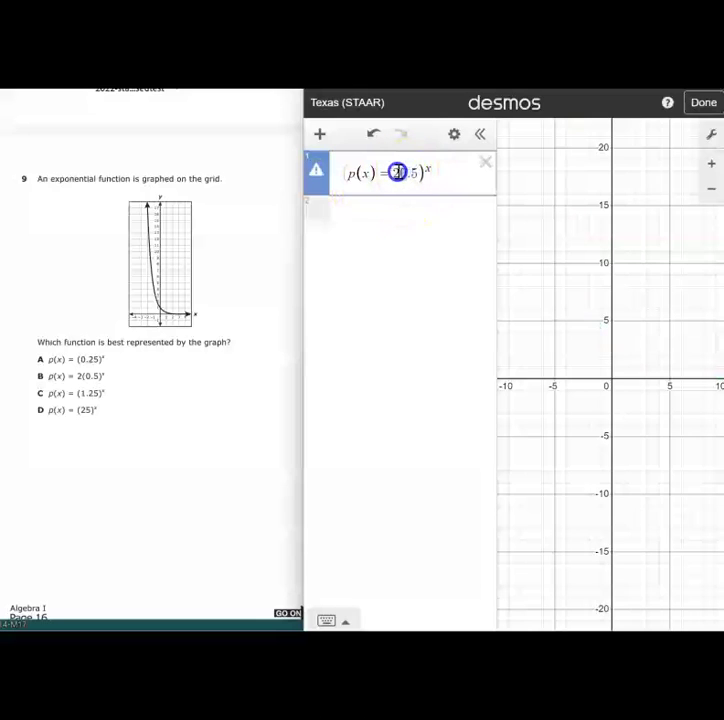
text((1.2)
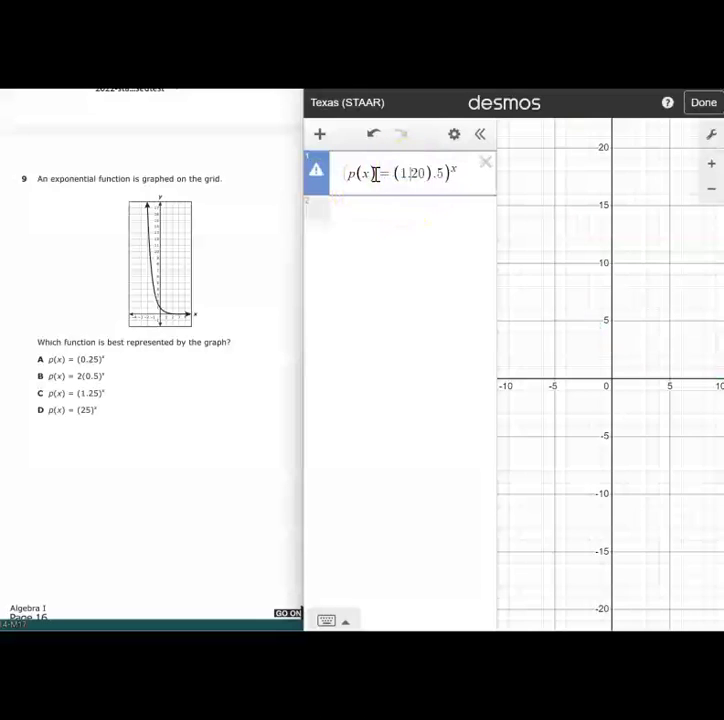
text(5)
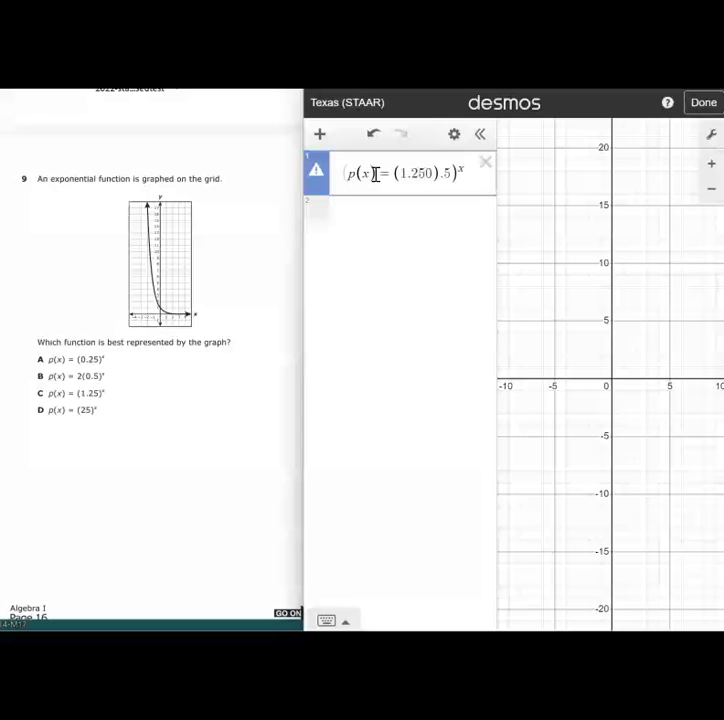
key(Delete)
key(Delete)
key(Delete)
key(Delete)
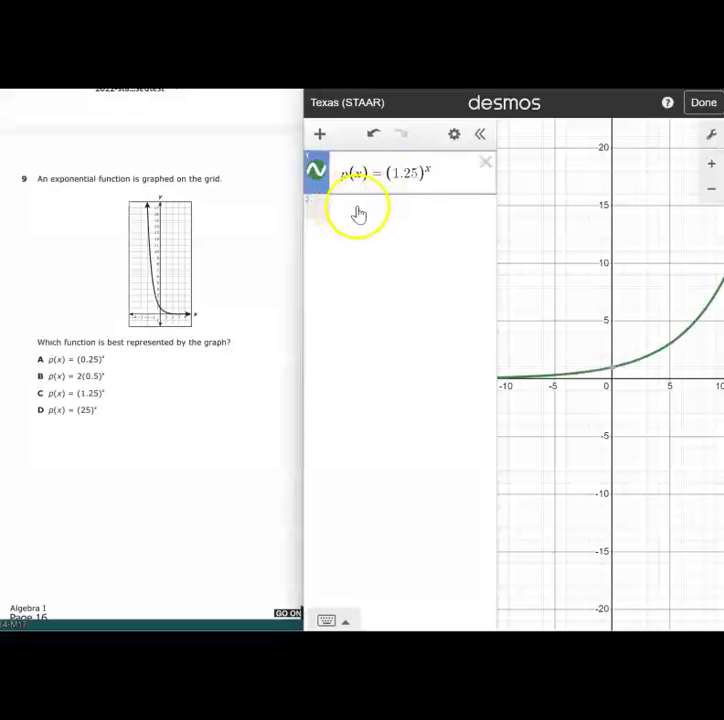
- Set the function's base to 25 to test answer choice D, and return it to 0.25 for choice A
drag(421, 173, 394, 174)
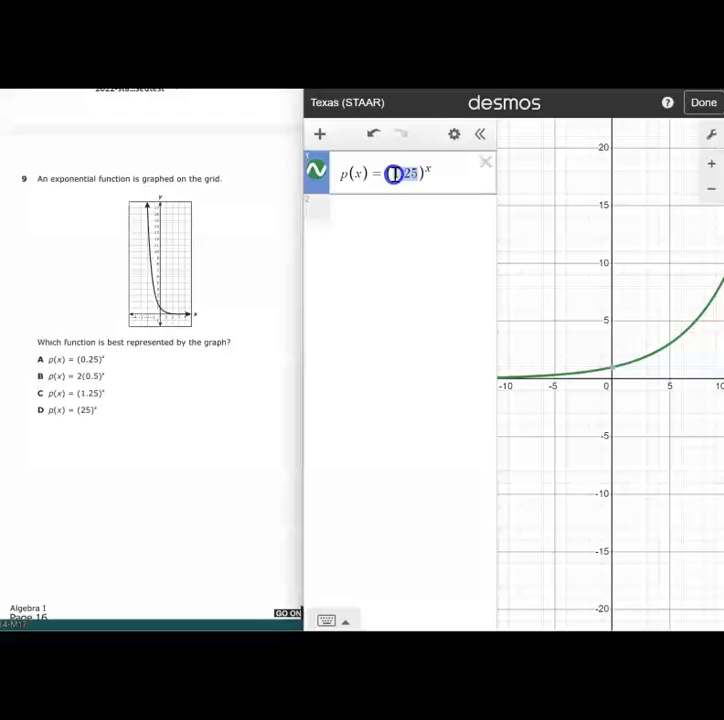
text(25)
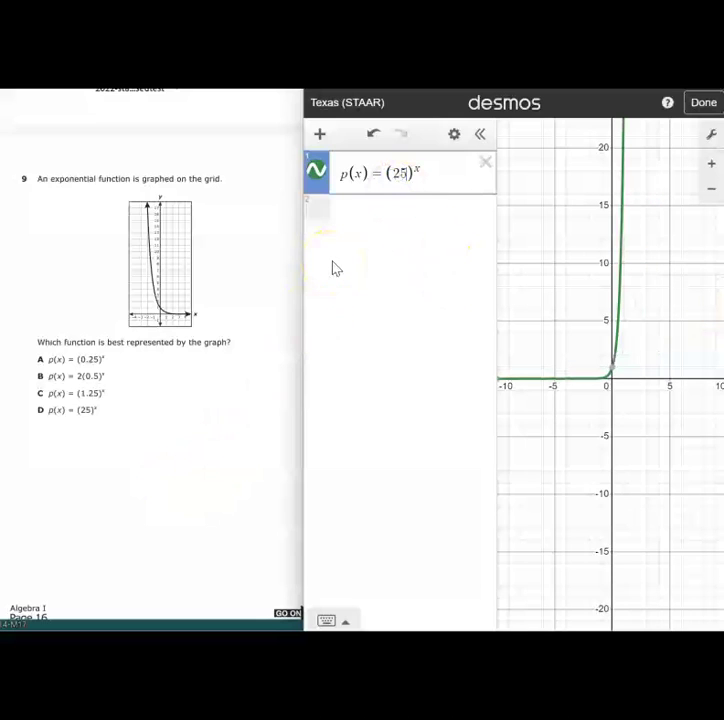
click(410, 172)
click(396, 171)
text(.)
click(553, 447)
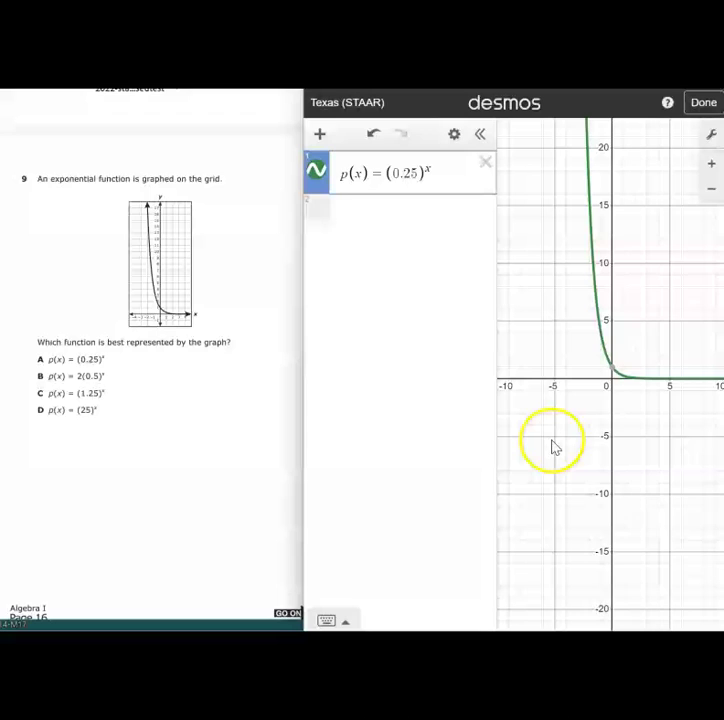
- Show the coordinates of the curve's y-intercept and trace the curve upward from it
click(612, 373)
click(612, 369)
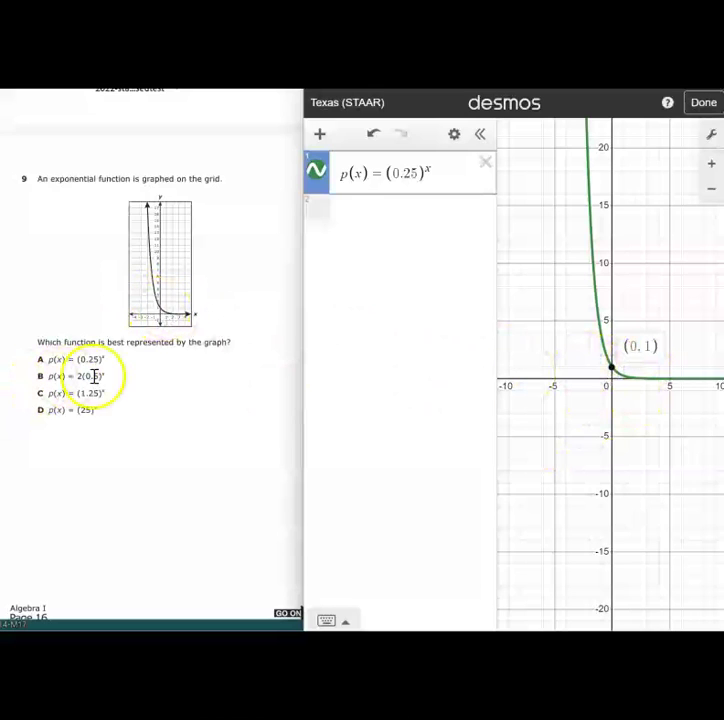
click(610, 364)
drag(611, 364, 600, 336)
- Evaluate p(-1) in a new expression and trace the curve toward x = -1
click(365, 213)
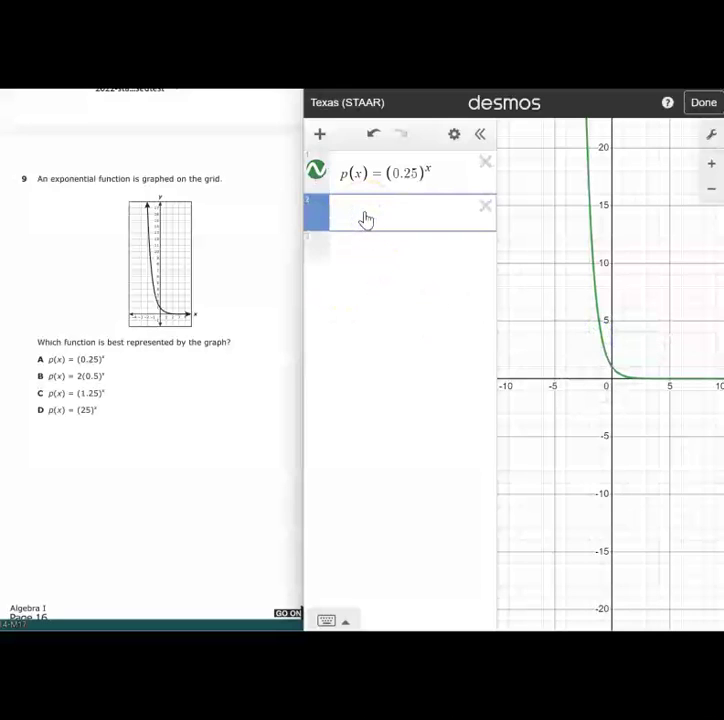
text(p(-1)
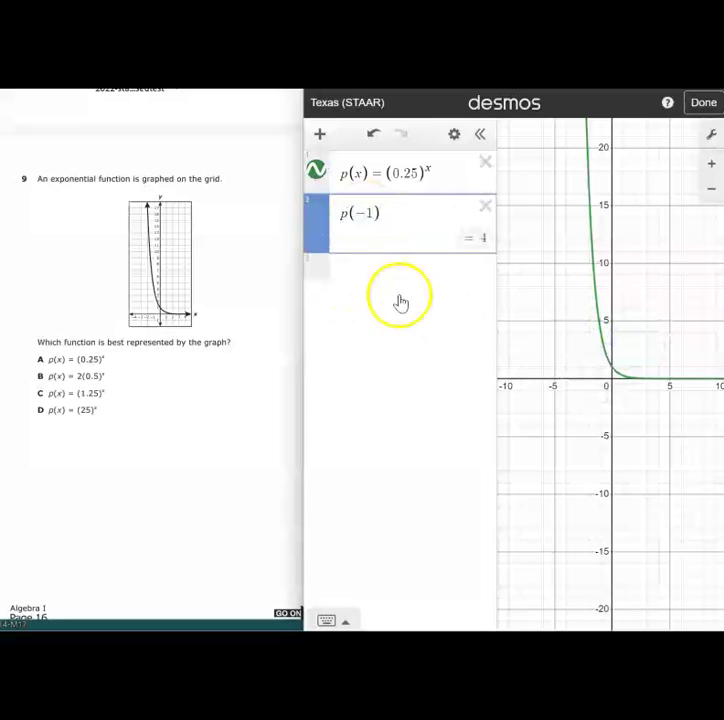
click(604, 350)
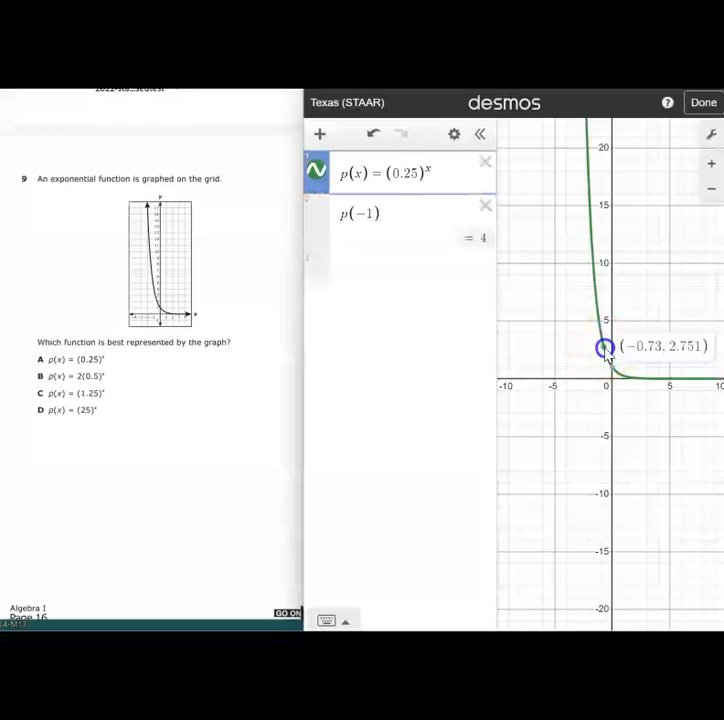
mouse_move(604, 350)
mouse_down()
mouse_move(608, 359)
mouse_move(602, 343)
mouse_up()
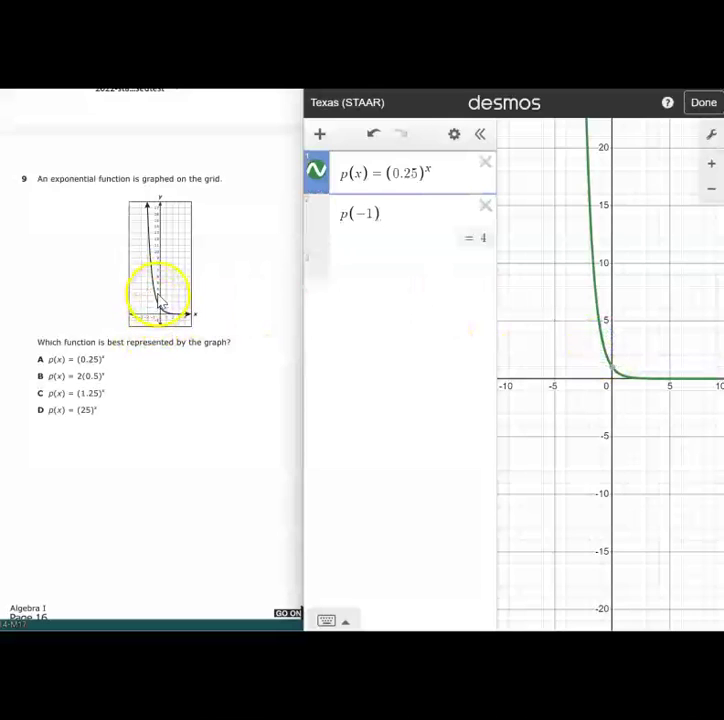
- Evaluate p(-2) in a new expression and trace the curve toward x = -2
click(368, 272)
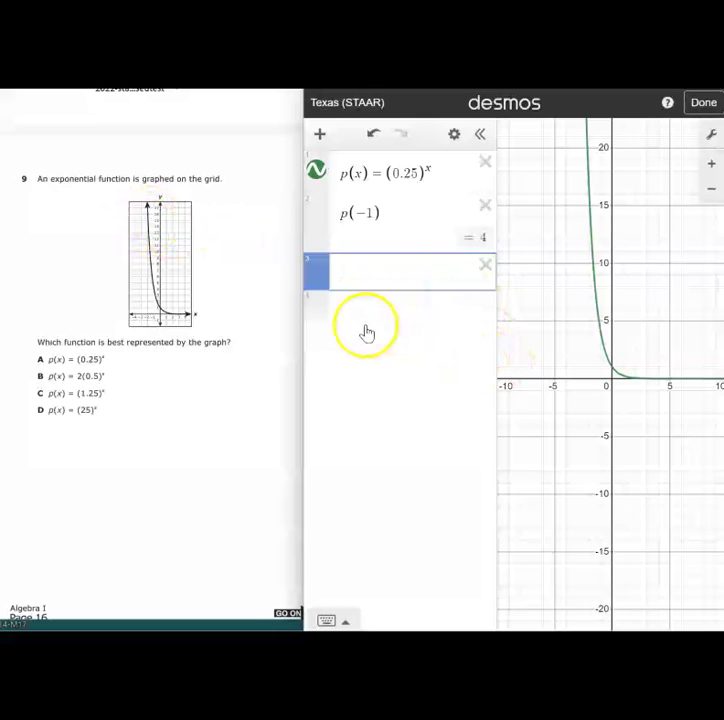
text(p(-2)
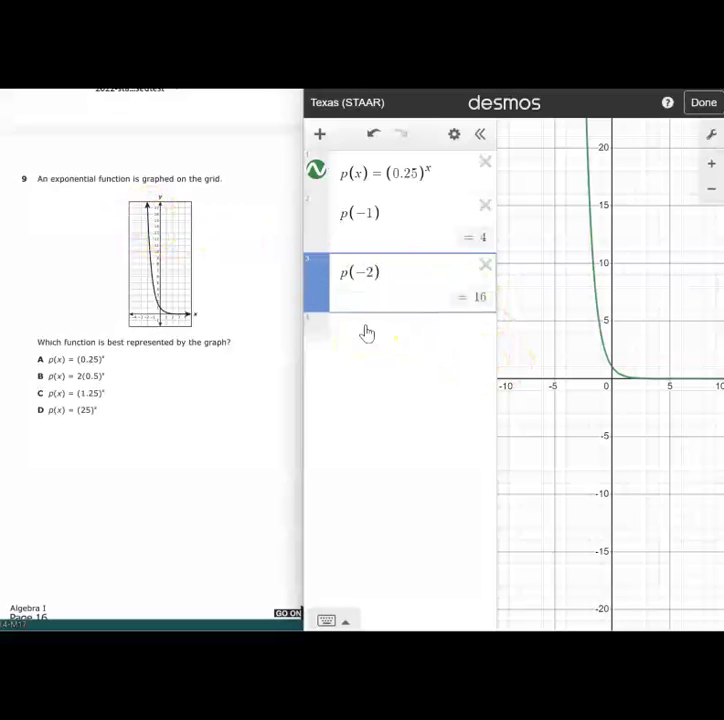
click(364, 405)
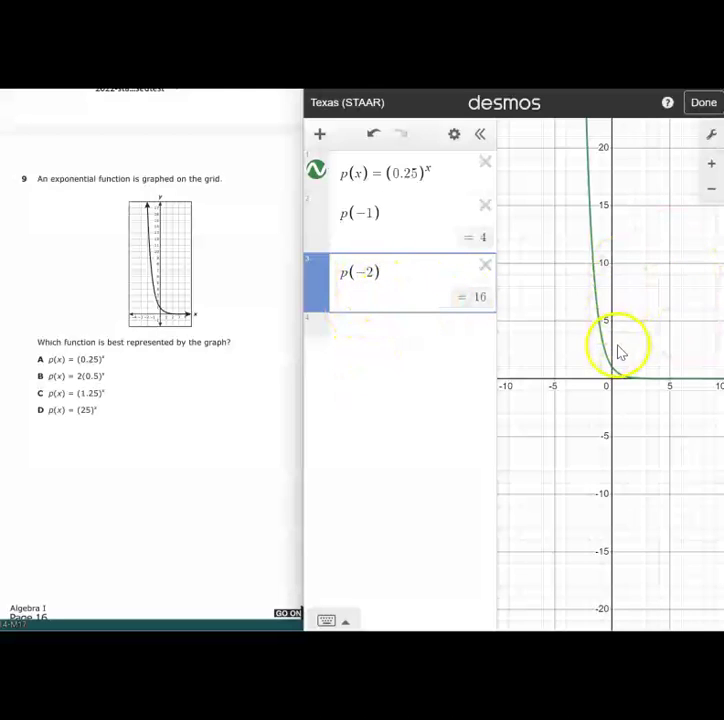
mouse_move(600, 321)
mouse_down()
mouse_move(588, 163)
mouse_move(592, 195)
mouse_up()
click(371, 291)
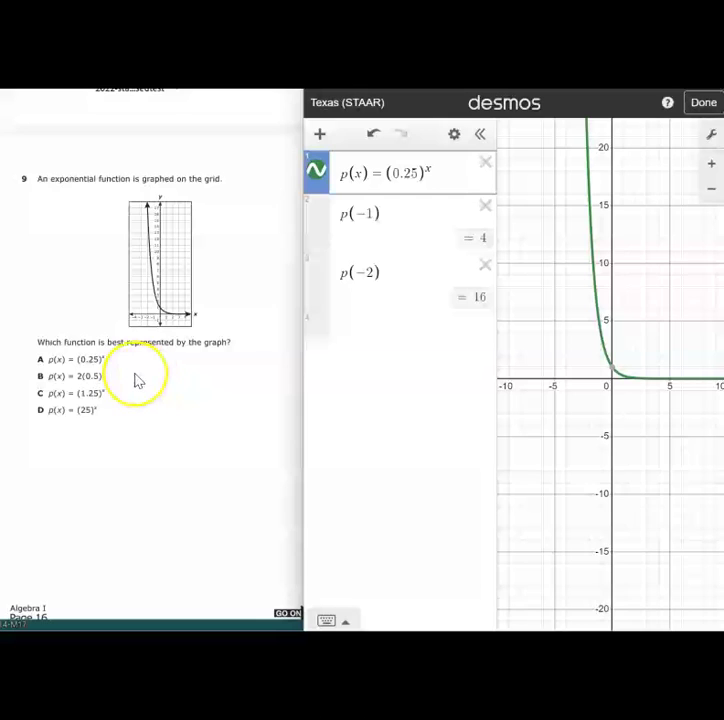
click(358, 240)
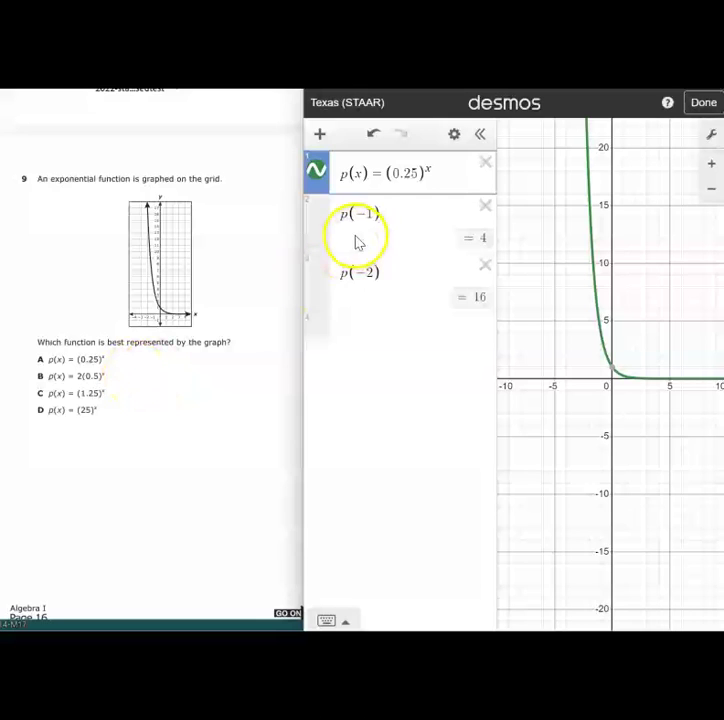
click(355, 277)
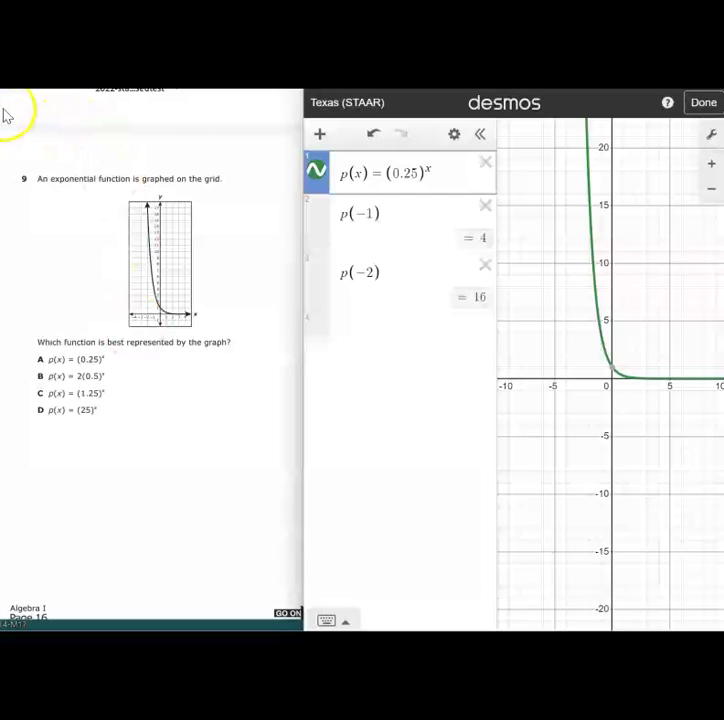
- Go to question 10 in the test document and delete all three expressions from the calculator
scroll(76, 385, down, 5)
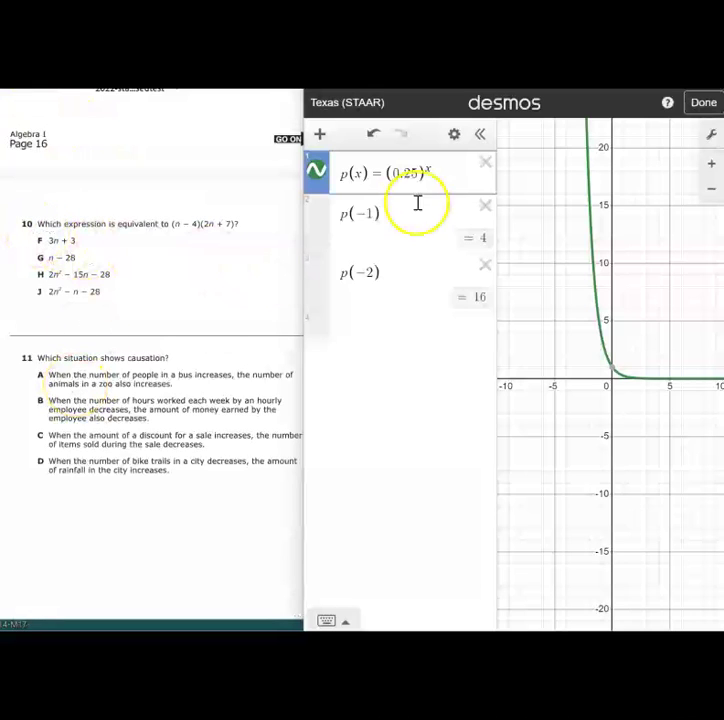
click(485, 164)
click(485, 164)
click(485, 164)
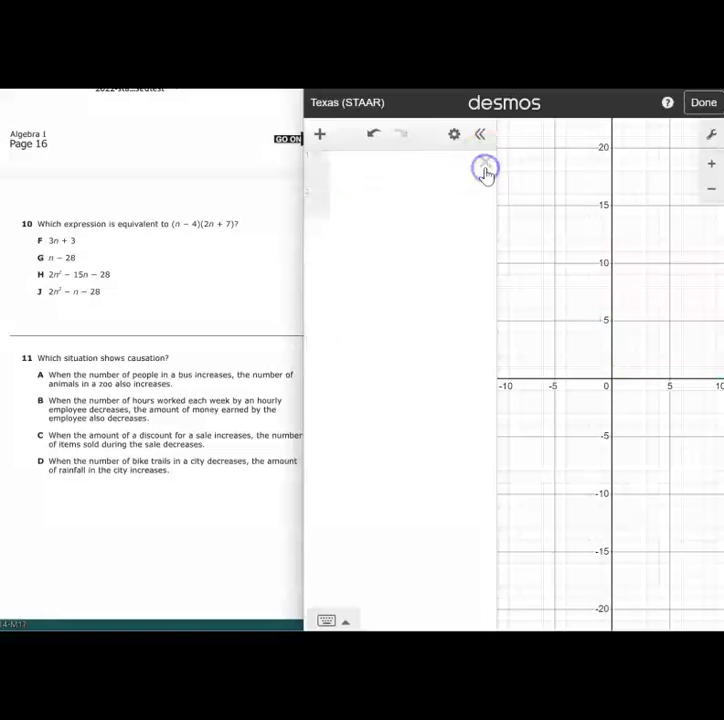
- Graph question 10's expression as f(n) = (n - 4)(2n + 7), and widen and shift the calculator so both expression and question fit
click(388, 166)
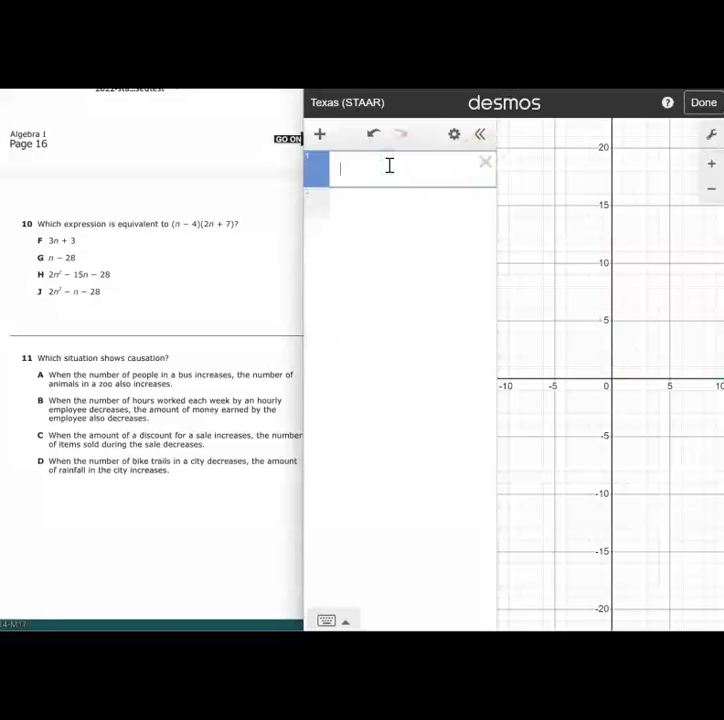
text(f(n) =)
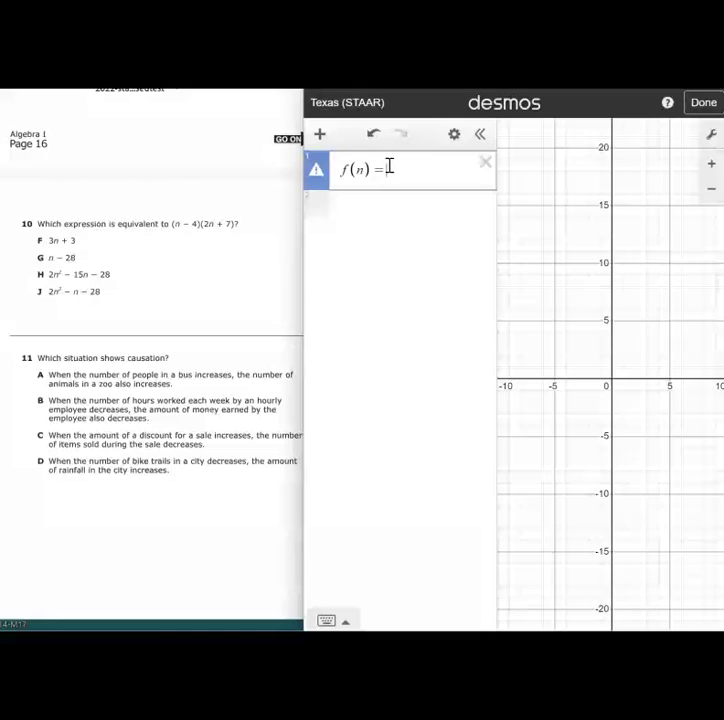
text((n-4))
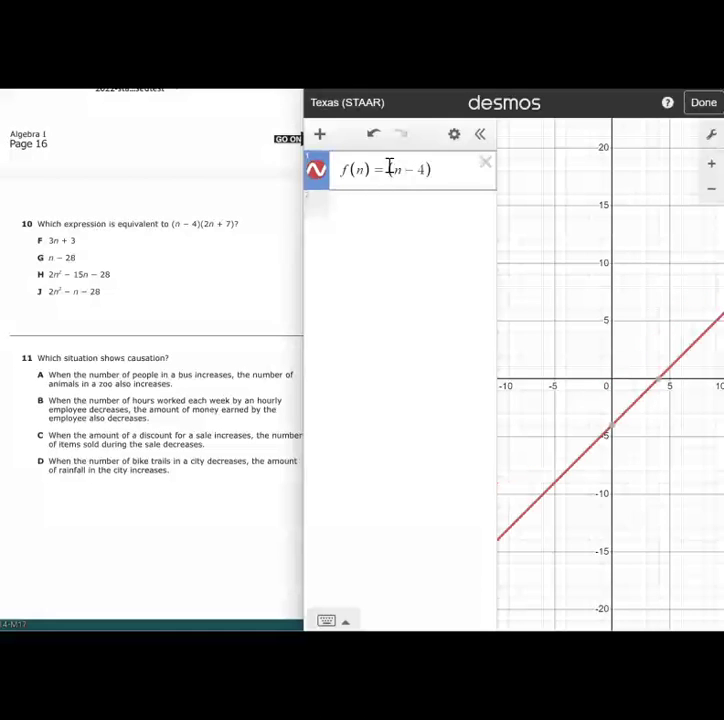
text(()
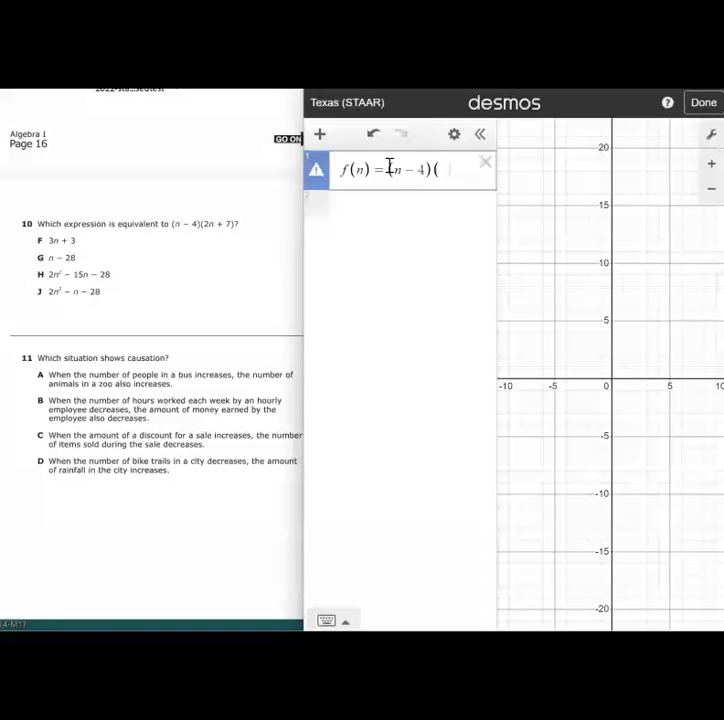
text(2)
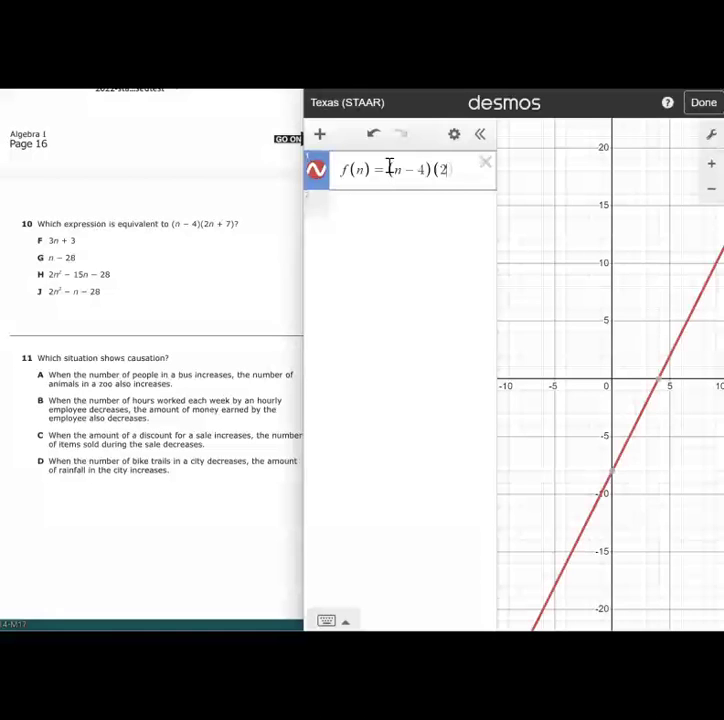
text(n + 7))
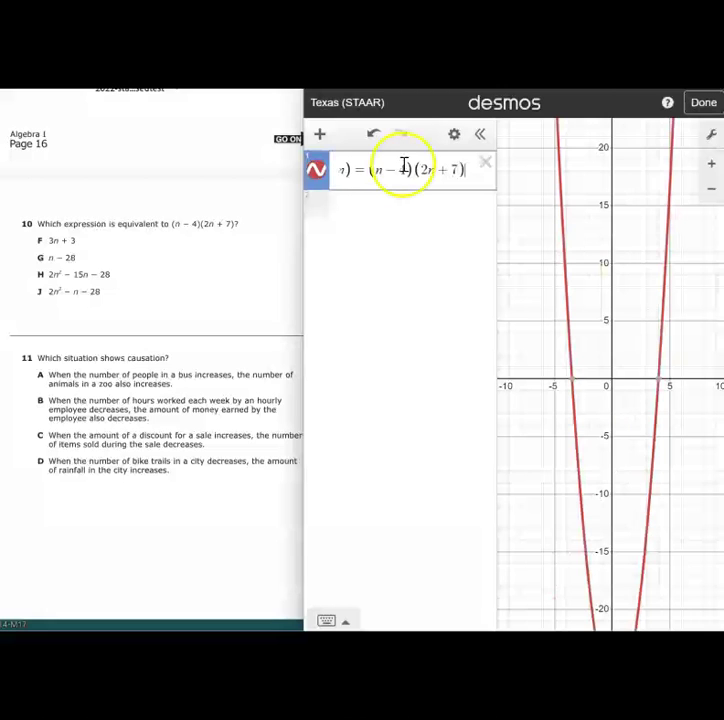
drag(300, 216, 213, 222)
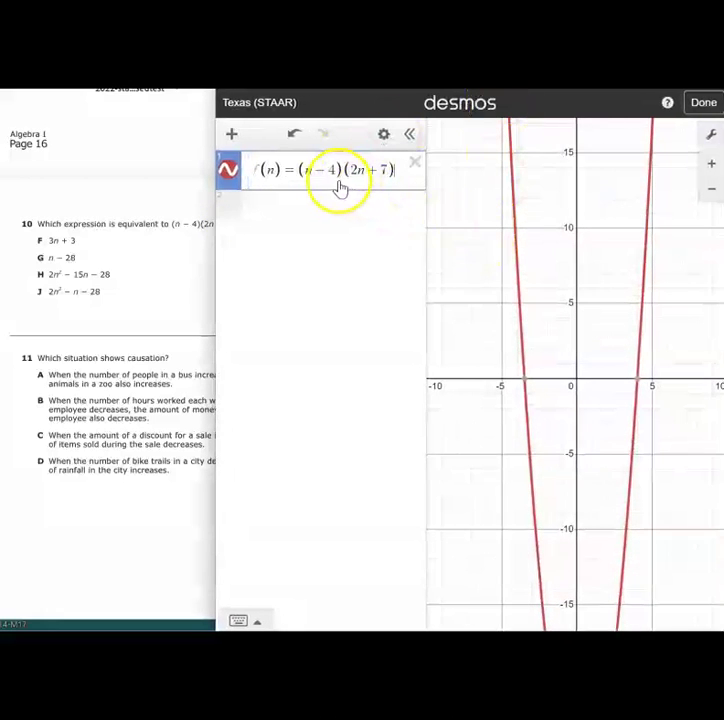
drag(597, 103, 633, 103)
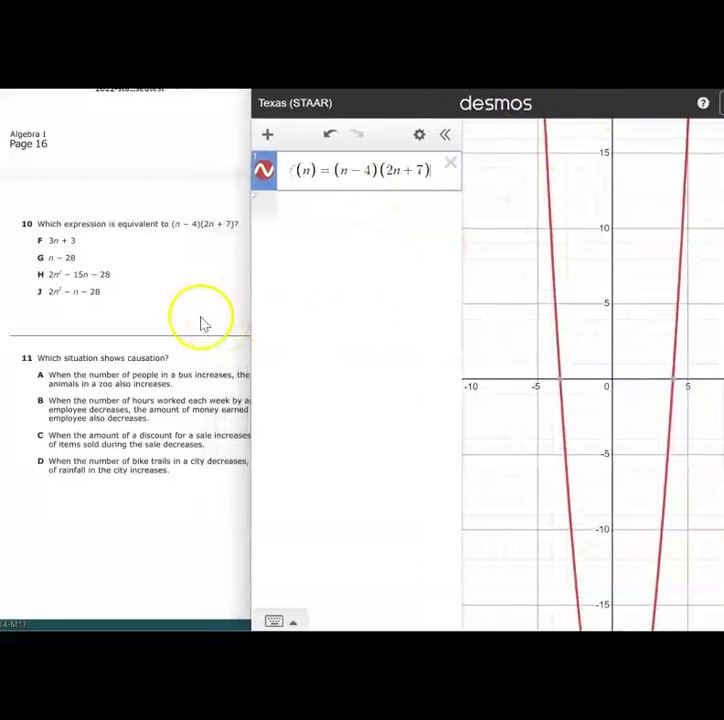
- Graph answer choice F as g(n) = 3n + 3 in a second expression
click(328, 206)
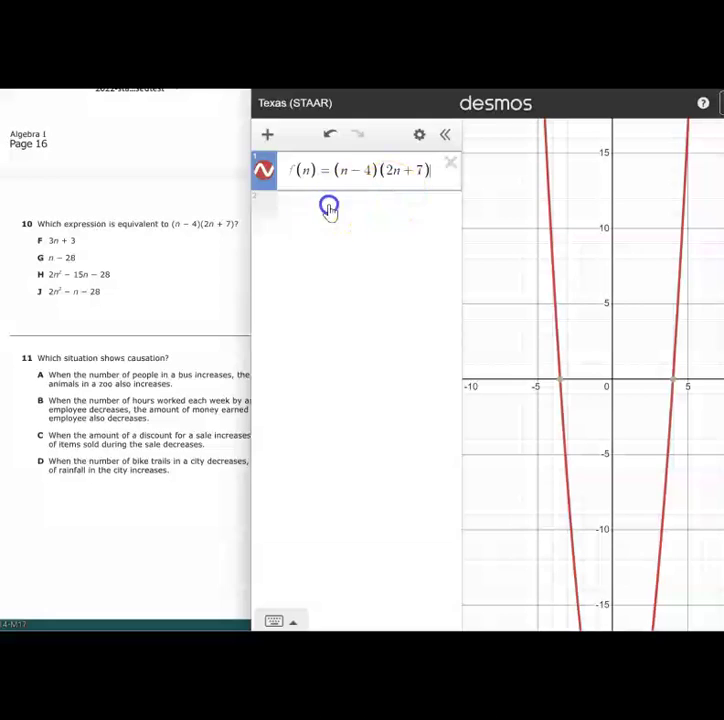
click(329, 210)
text(g(n) )
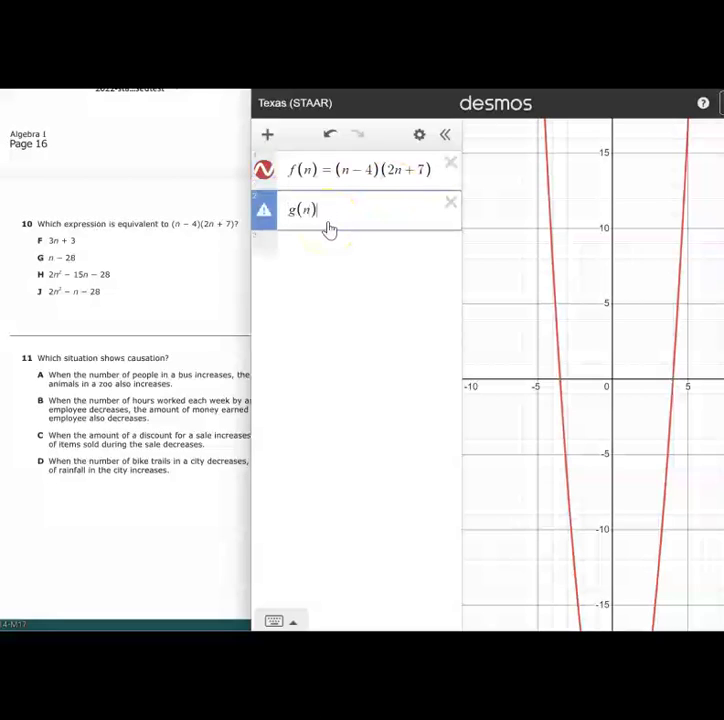
text(=)
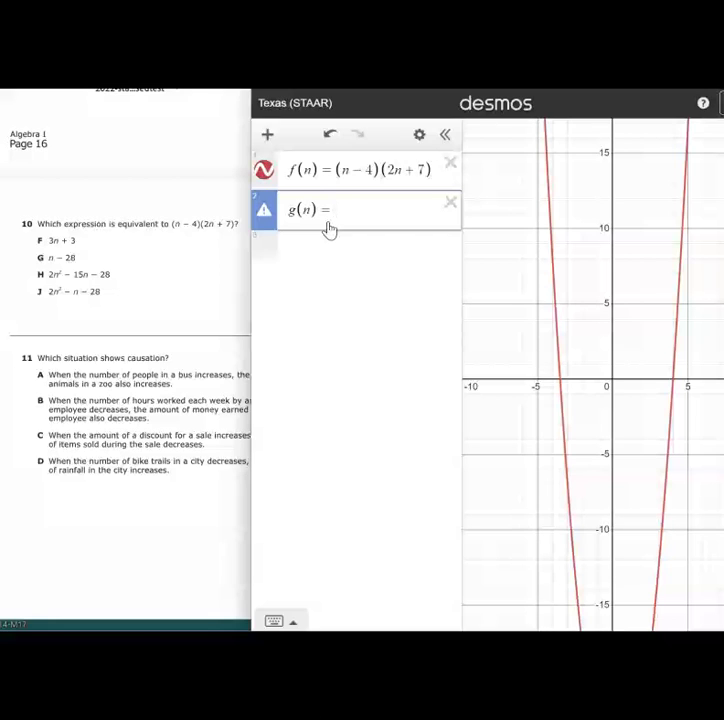
text(3n+3)
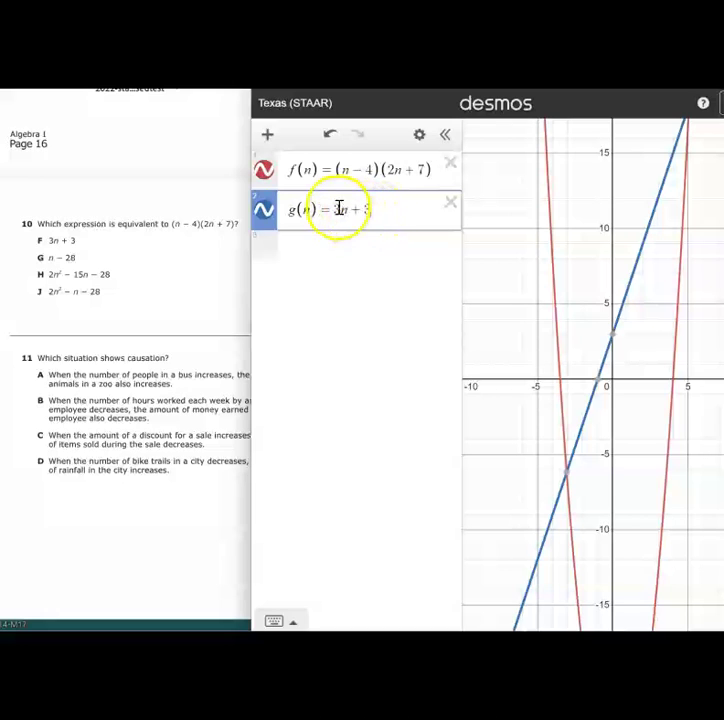
- Replace the expression for g(n) with answer choice H, 2n^2 - 15n - 28
drag(374, 210, 331, 208)
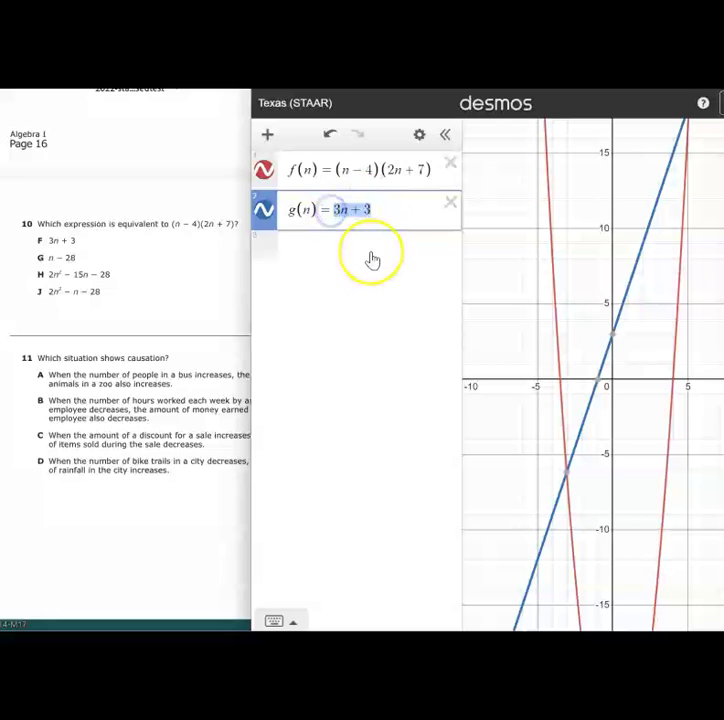
text(2n)
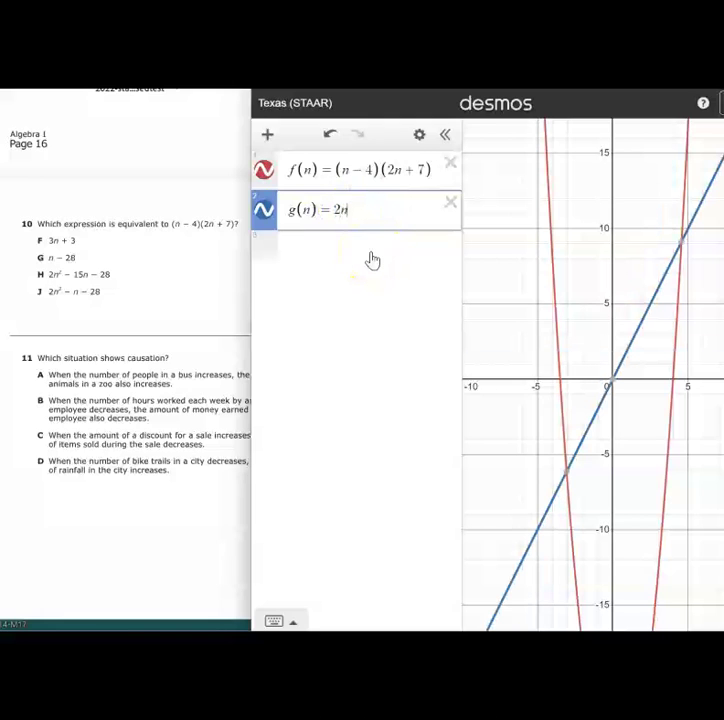
text(^2)
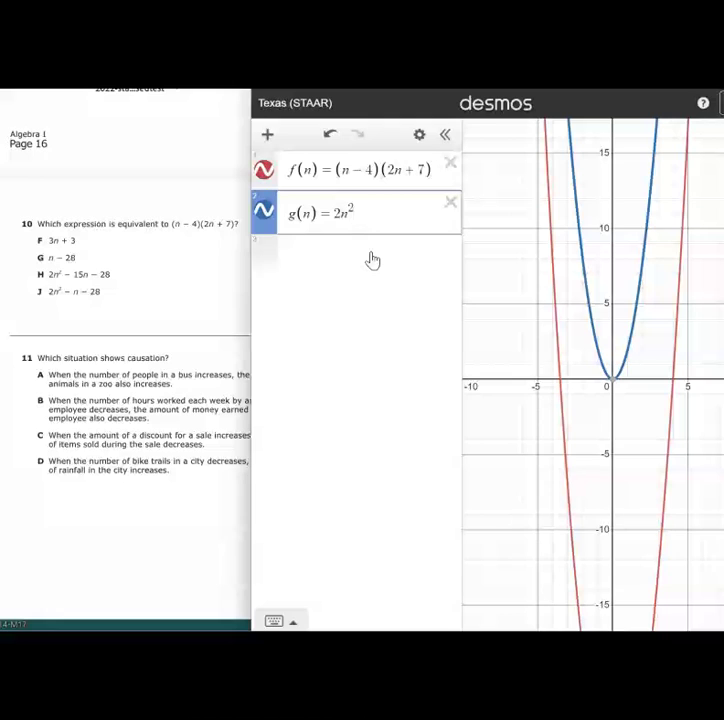
text(-15)
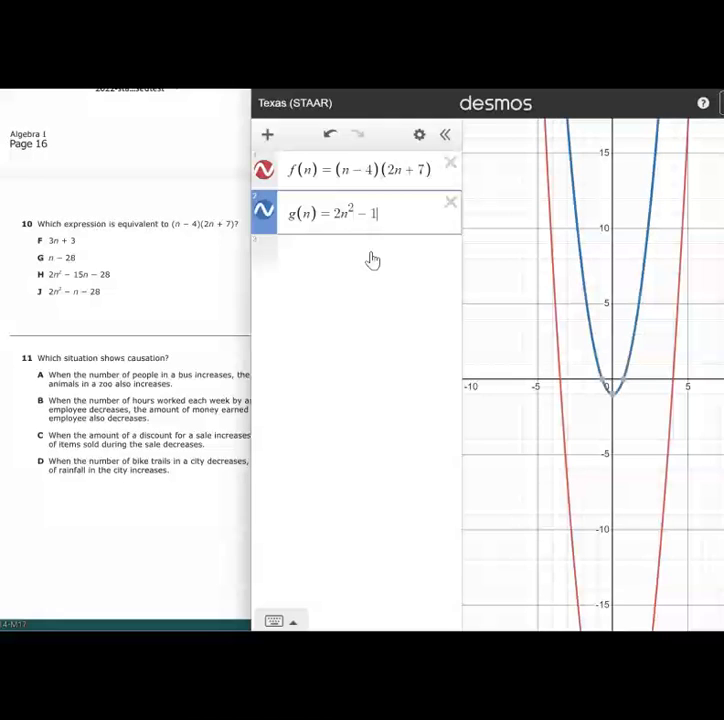
text(n)
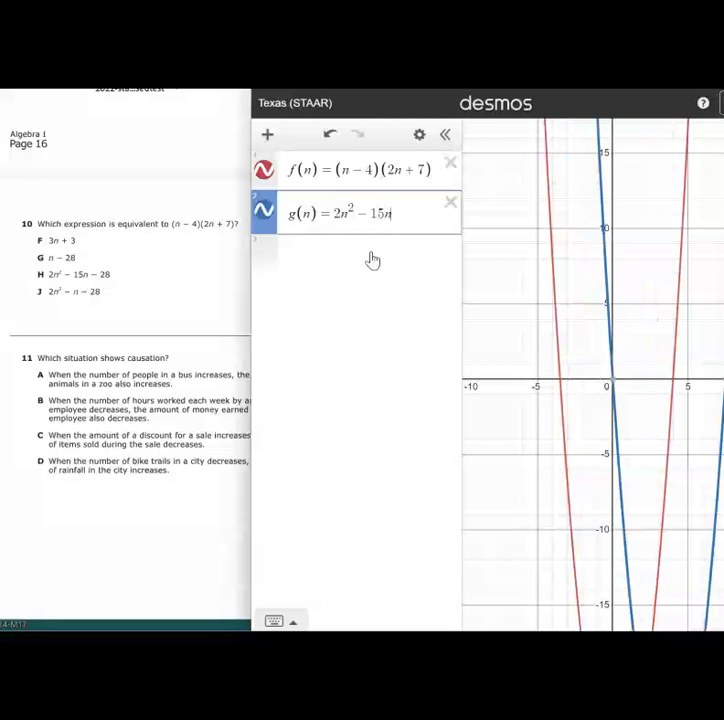
text(-28)
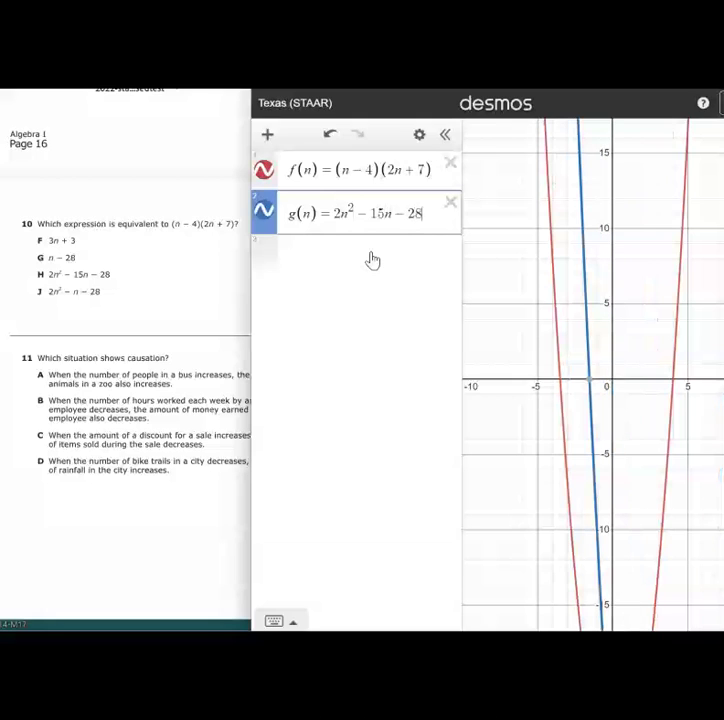
- Shift the calculator window further over the test document so both branches of the g(n) parabola are in view
click(607, 460)
drag(590, 92, 546, 87)
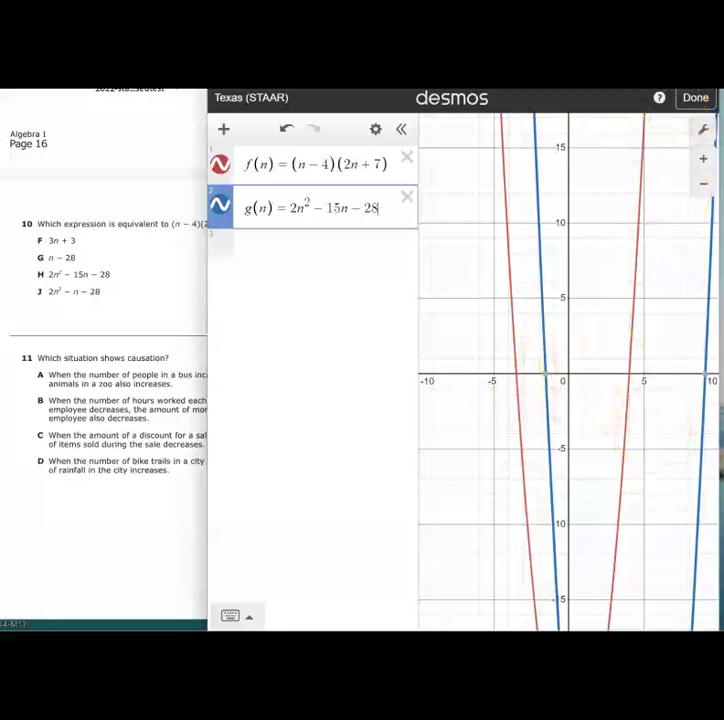
drag(550, 92, 560, 94)
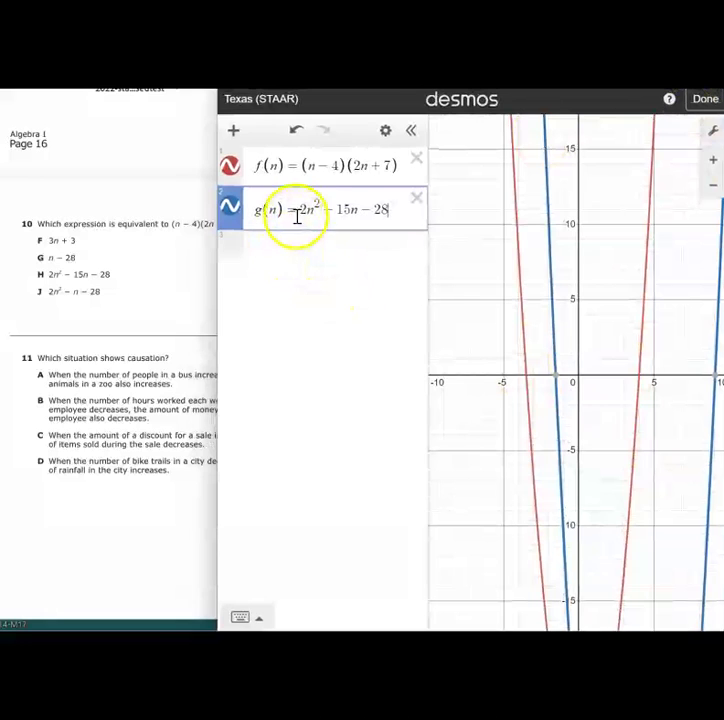
- Change g(n) to answer choice J, 2n^2 - n - 28, and toggle its graph off and on to compare it with f(n)
click(343, 209)
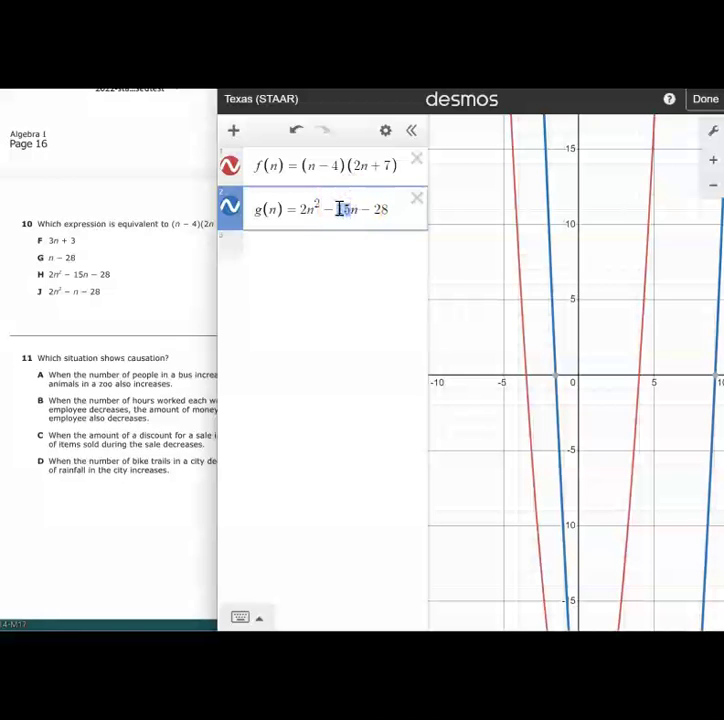
key(BackSpace)
key(BackSpace)
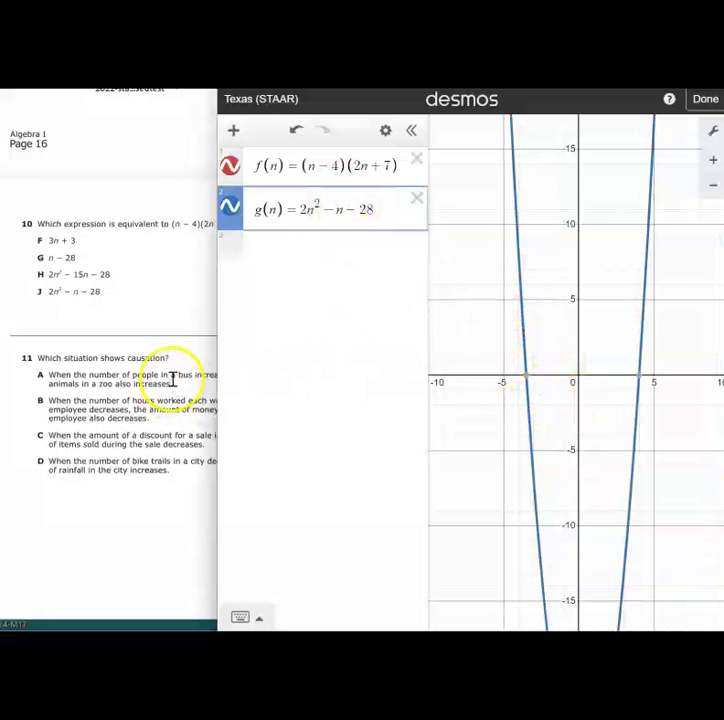
click(233, 208)
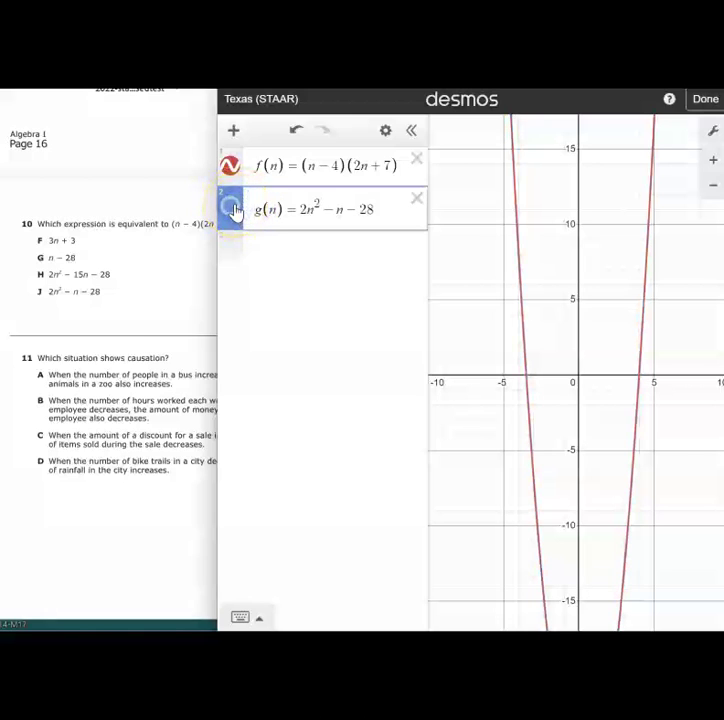
click(233, 208)
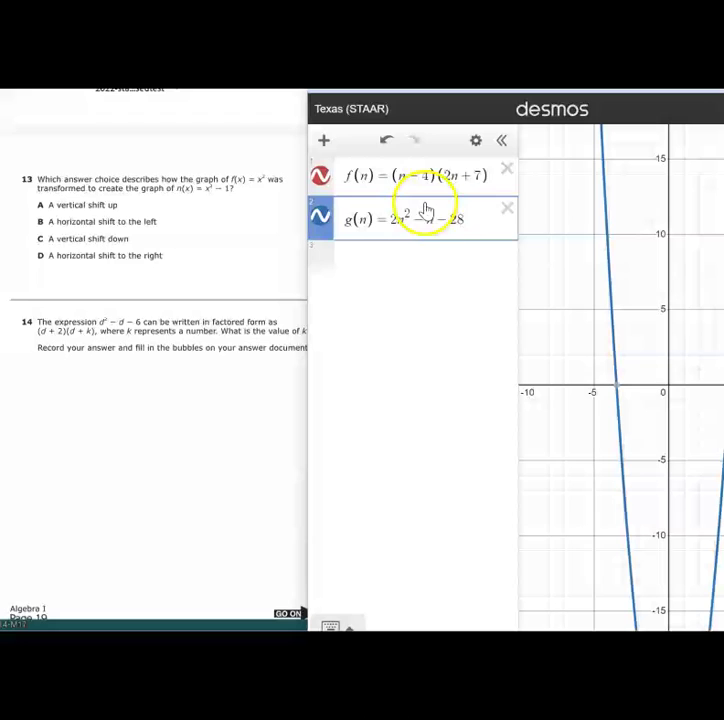
- Delete both question 10 expressions and graph question 13's original function as f(x) = x^2
click(507, 170)
click(507, 172)
click(377, 172)
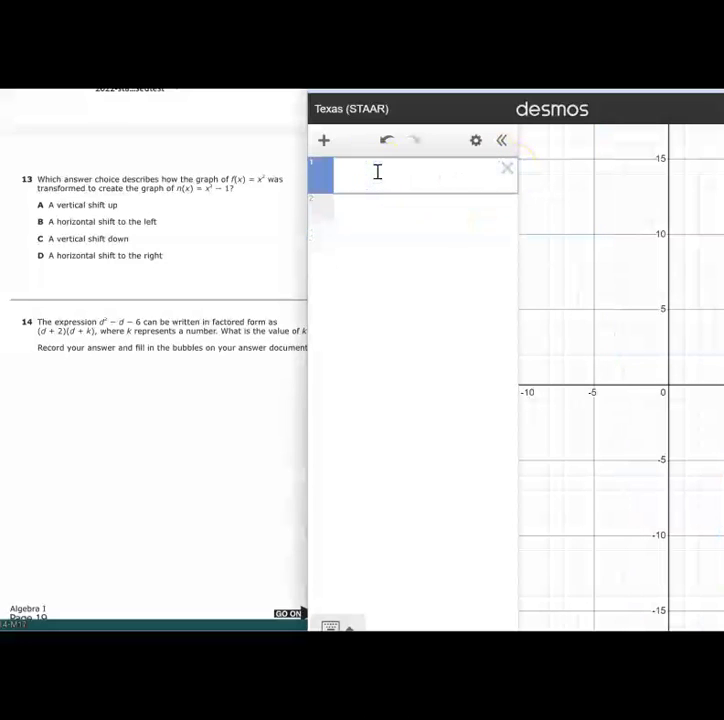
text(f(x)=x)
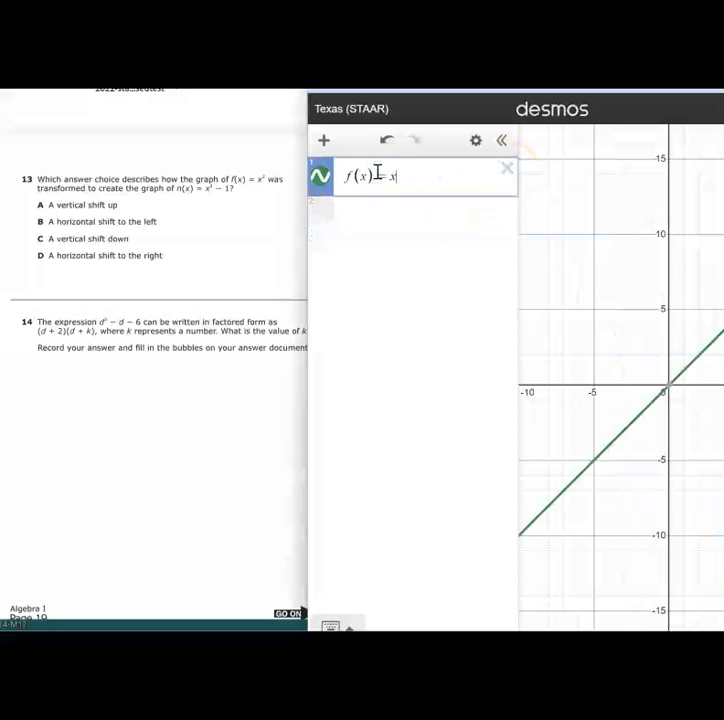
text(^2)
- Graph question 13's transformed function as n(x) = x^2 - 1 in a second expression
click(391, 220)
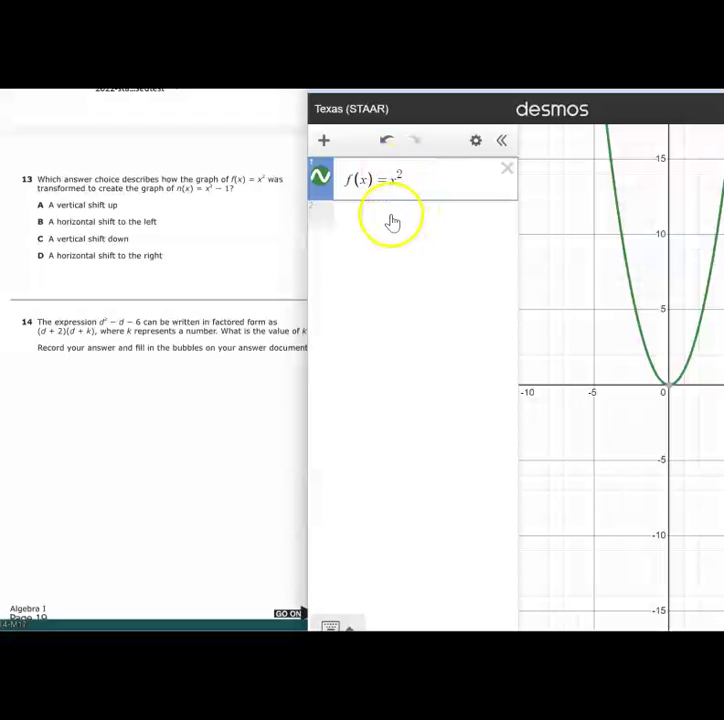
text(n(x))
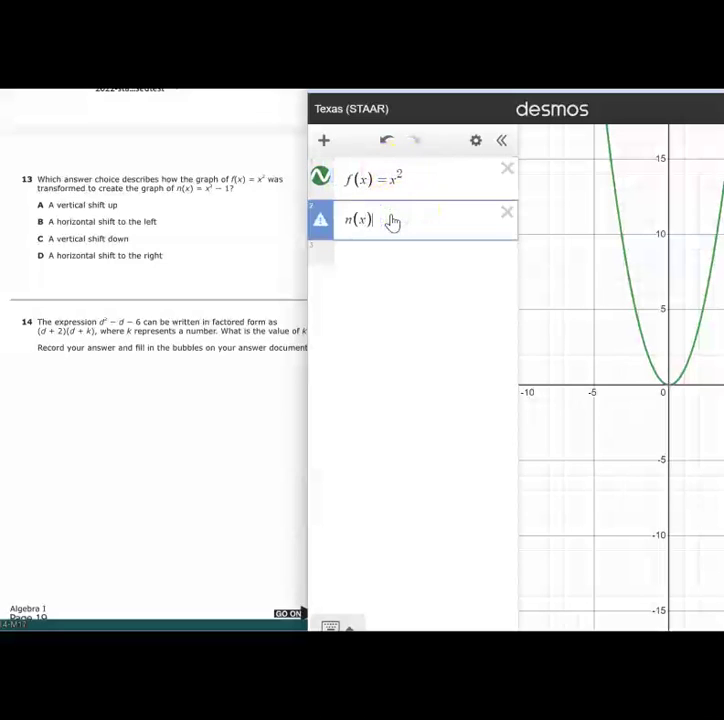
text(=)
text(x)
text(^2)
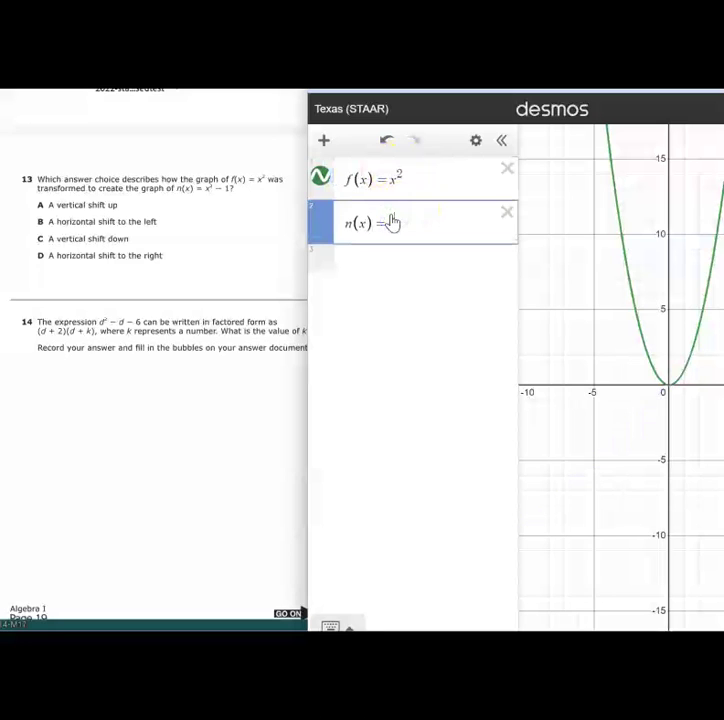
key(Right)
text(-1)
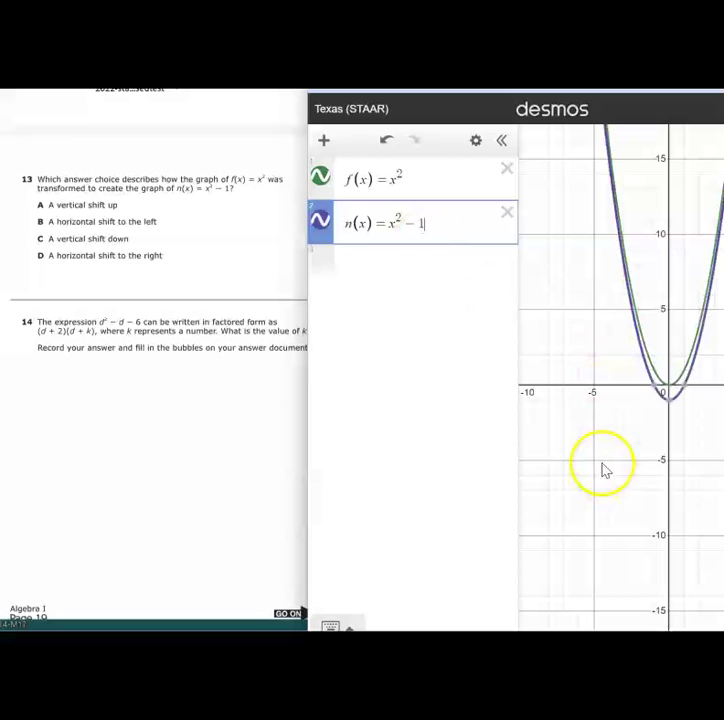
- Recolour the n(x) curve orange after trying red, green and black, and inspect its vertex against f(x)
click(322, 228)
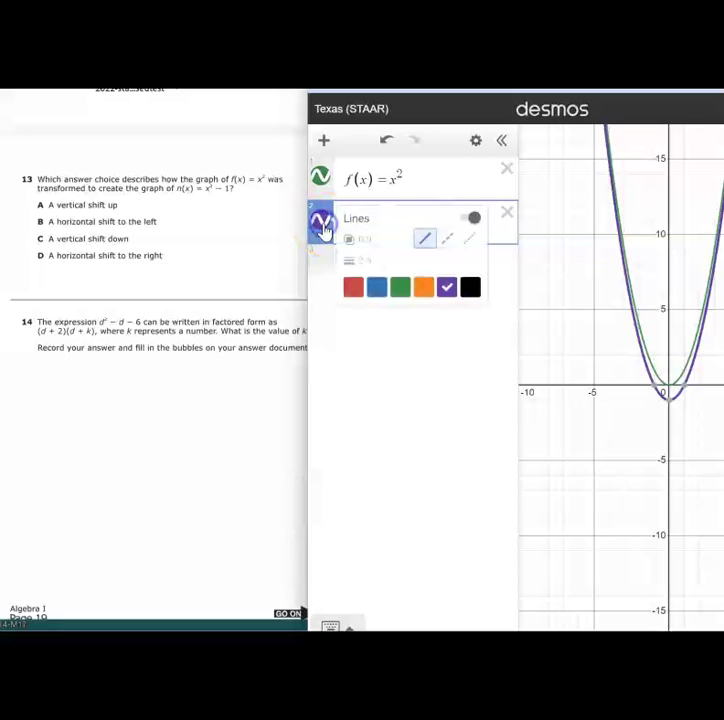
click(352, 289)
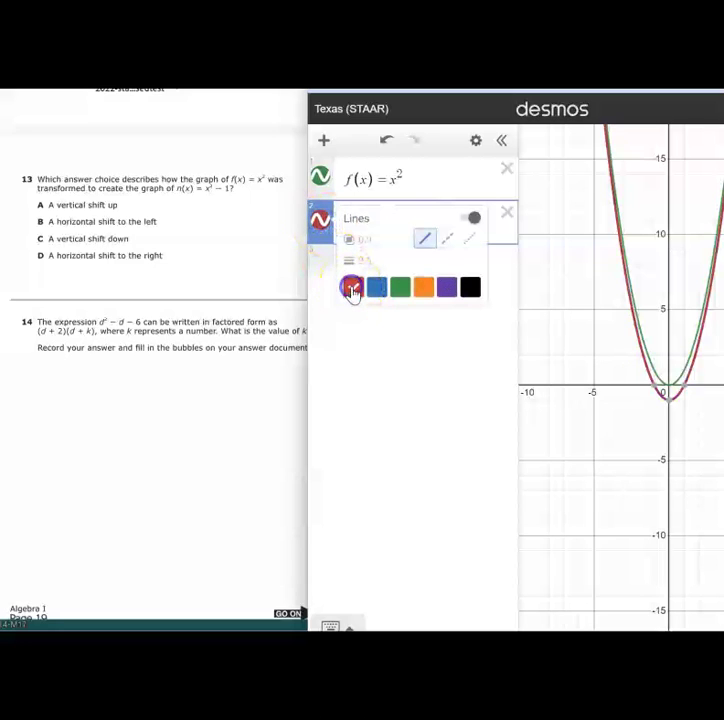
click(401, 288)
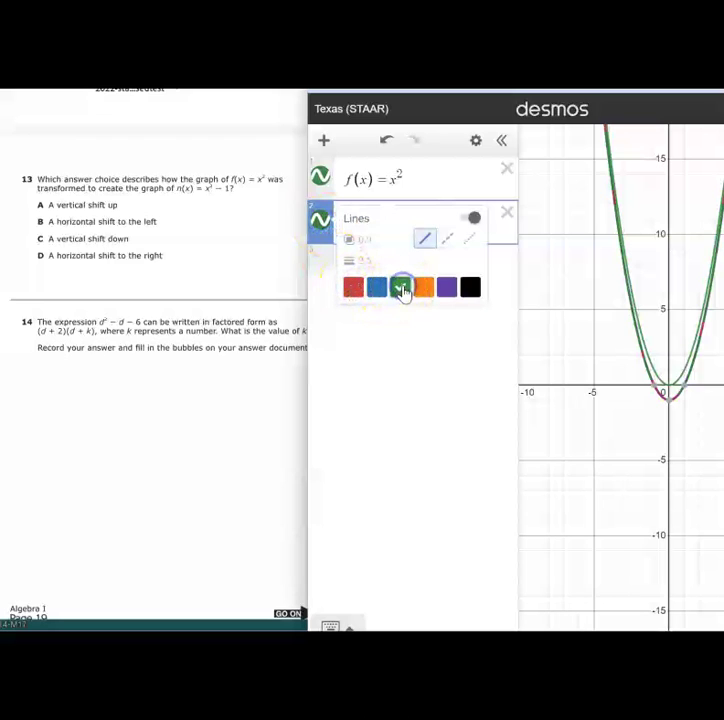
click(472, 289)
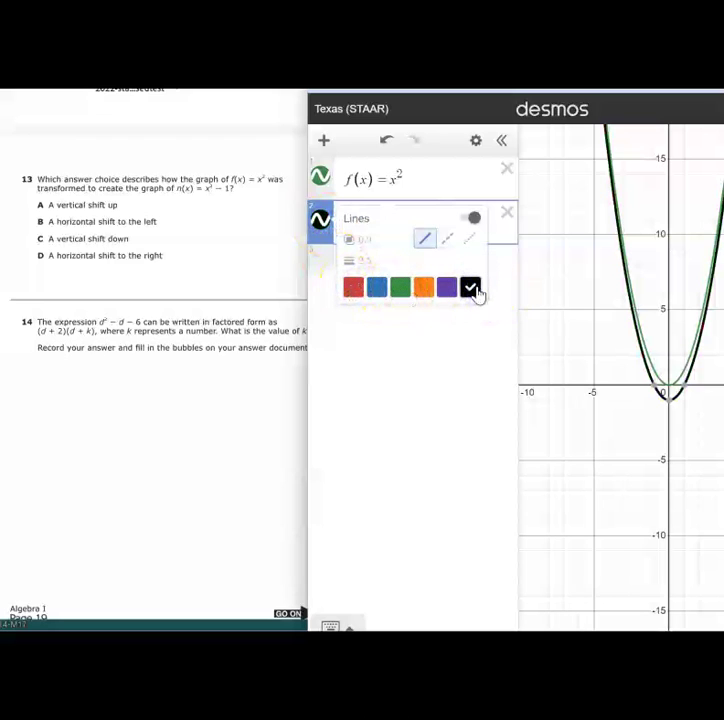
click(425, 290)
click(451, 398)
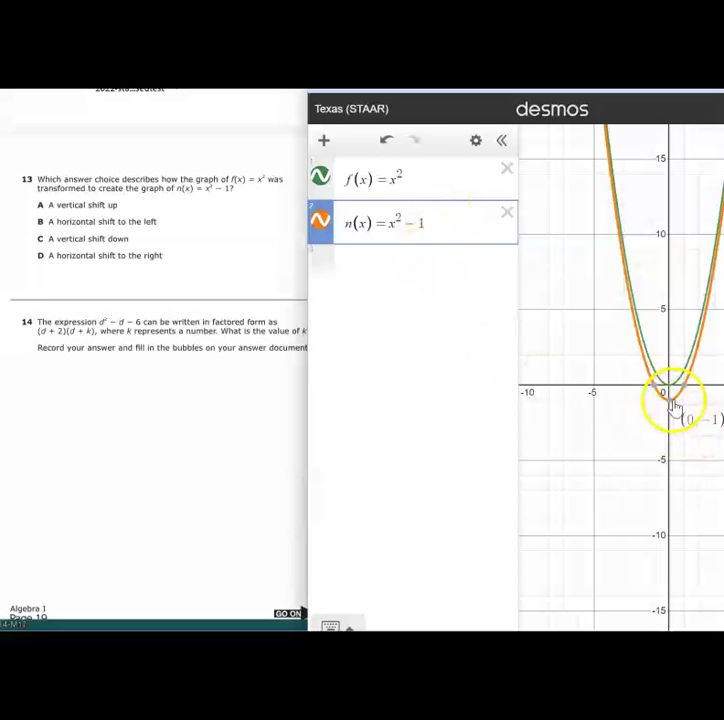
mouse_move(668, 412)
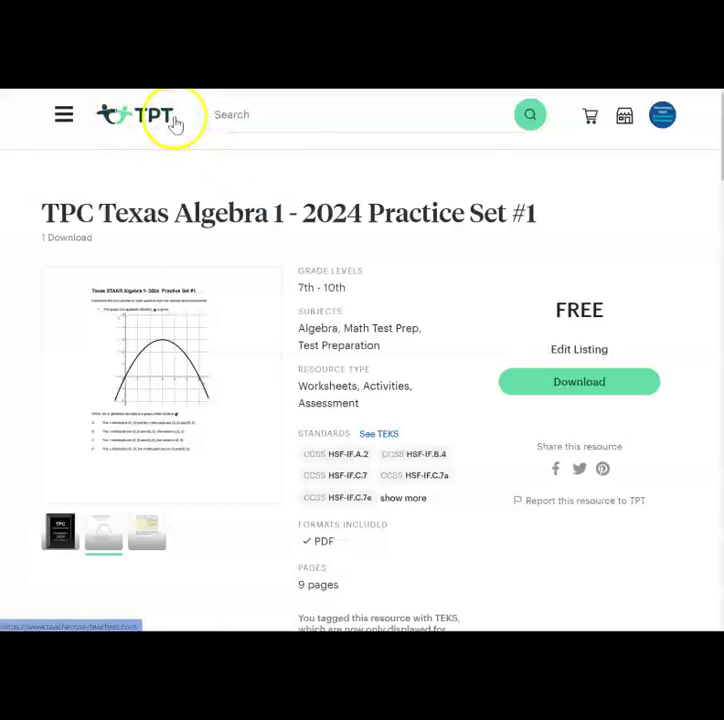
- Switch to TPT and look through the listing details of the TPC Texas Algebra 1 - 2024 Practice Set #1
click(546, 392)
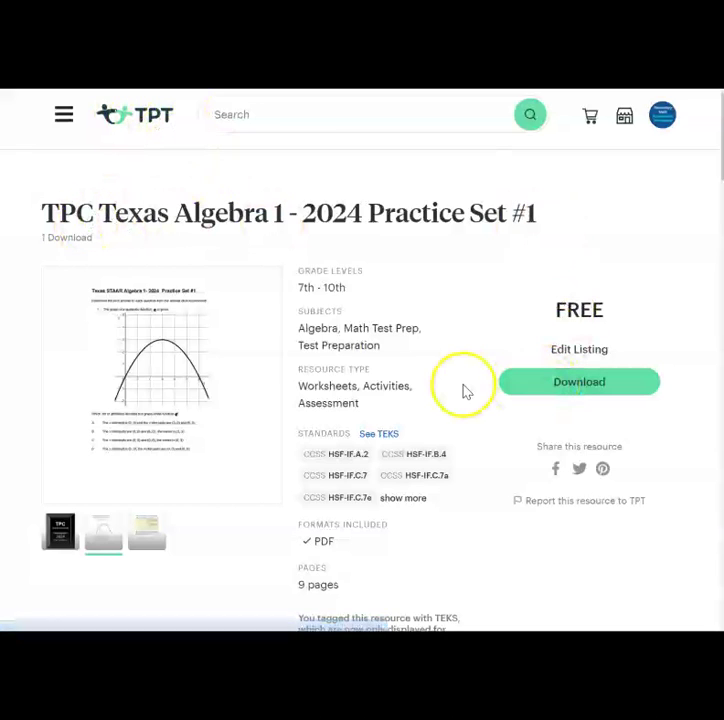
scroll(463, 391, down, 2)
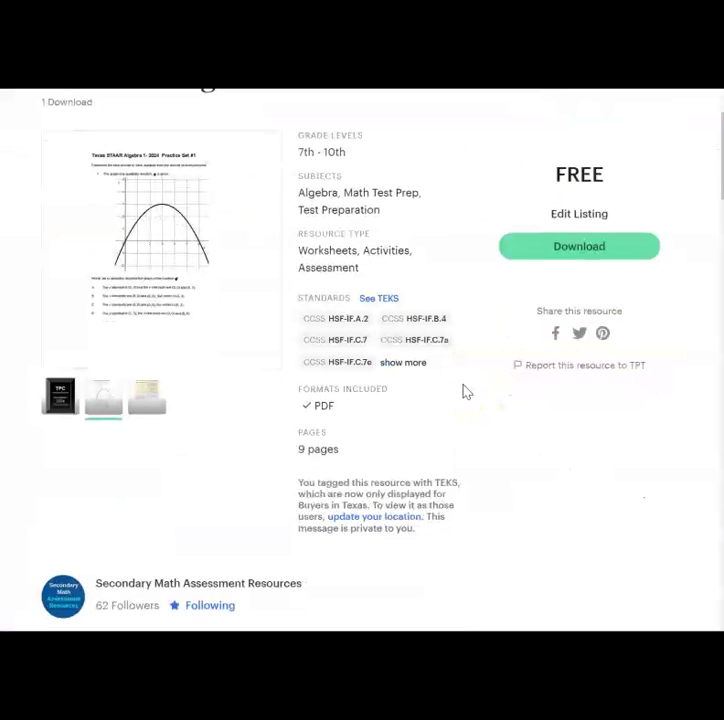
scroll(463, 391, up, 1)
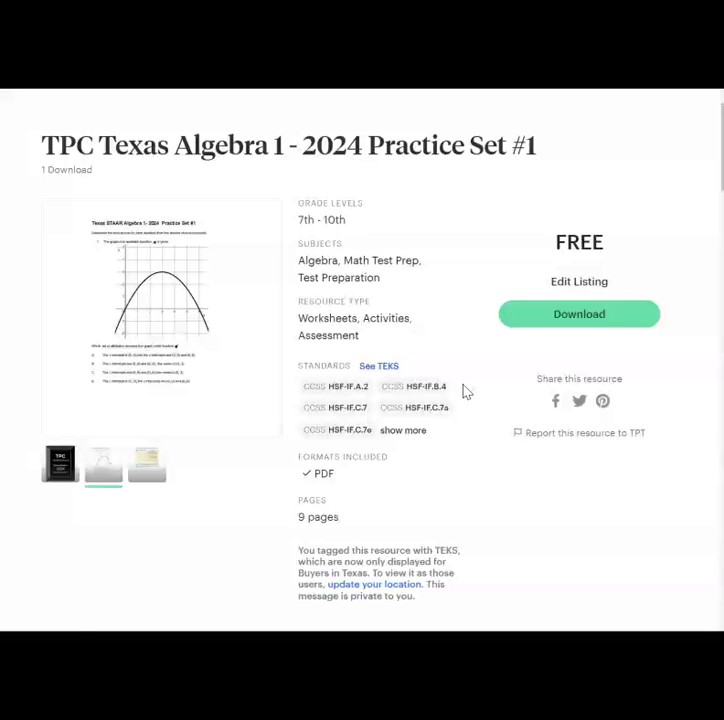
scroll(464, 391, down, 1)
scroll(464, 391, up, 1)
scroll(464, 391, down, 1)
scroll(464, 391, down, 1)
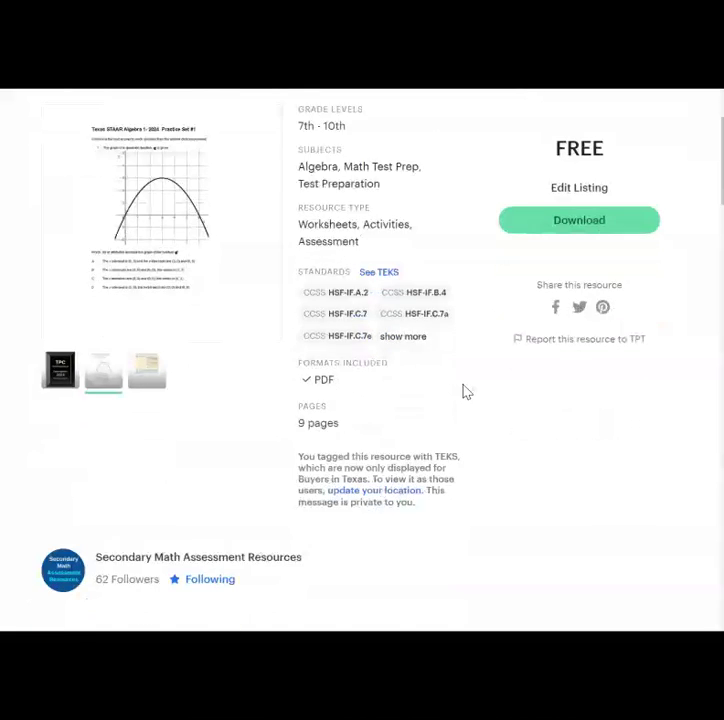
scroll(464, 391, up, 1)
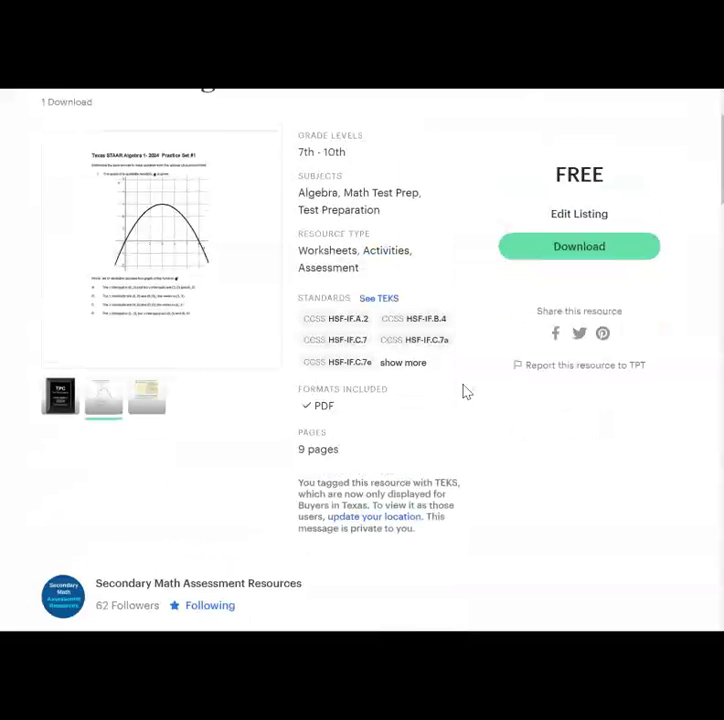
scroll(464, 391, up, 1)
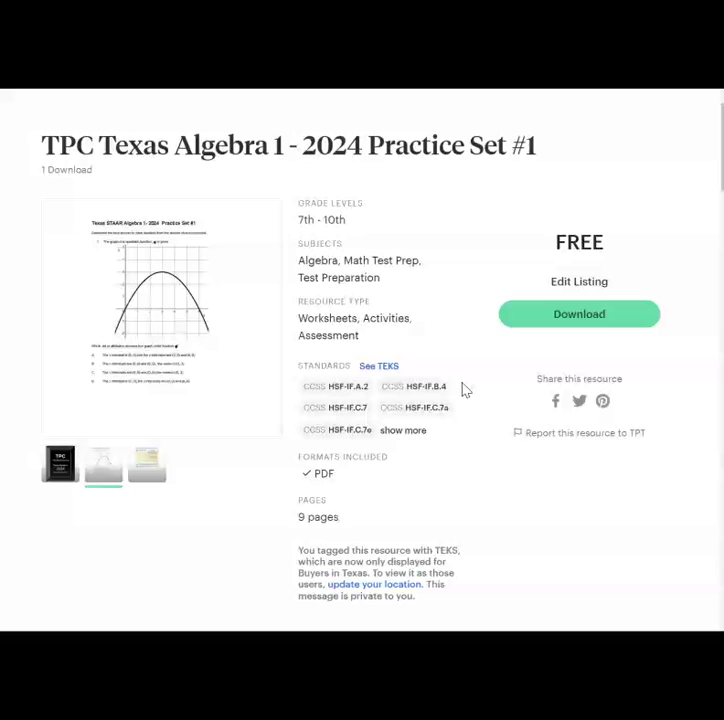